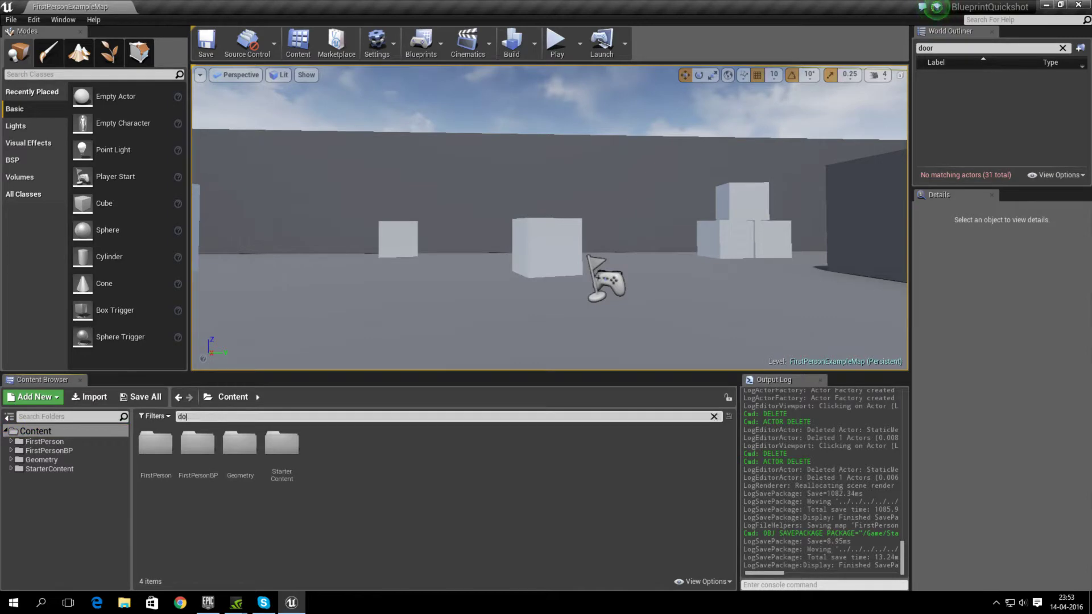
Search the project content for "door" and place the SM_DoorFrame and SM_Door meshes in the level
text(or)
click(235, 455)
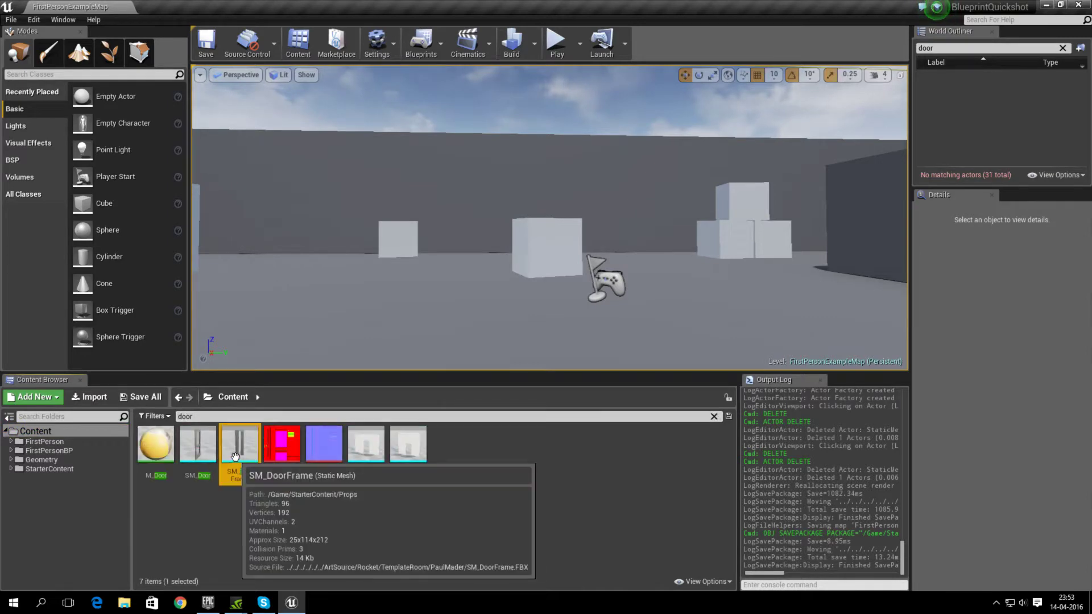
drag(234, 455, 435, 366)
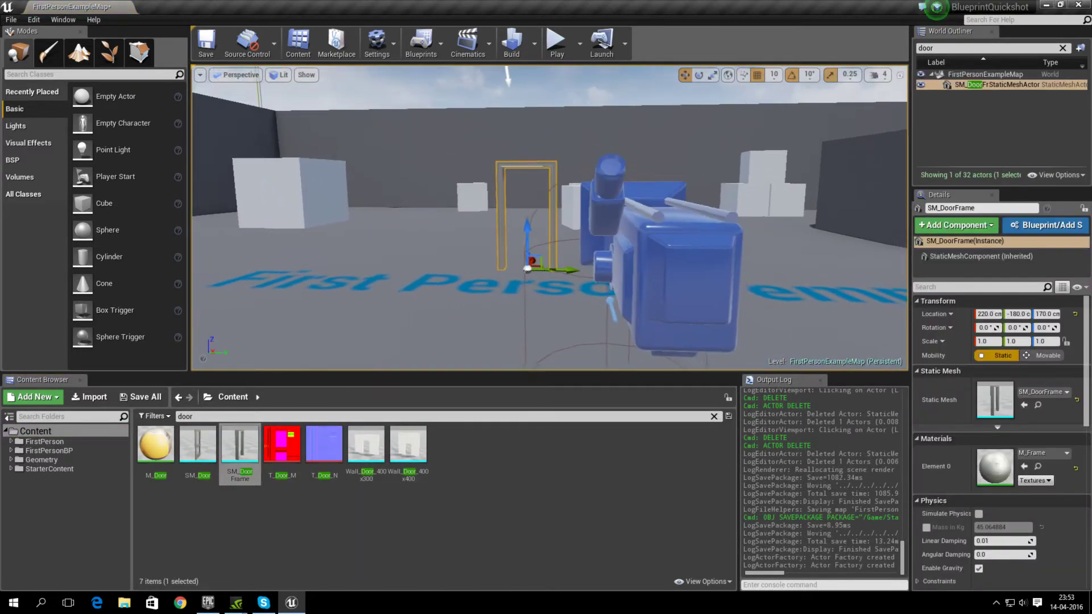
drag(197, 449, 449, 331)
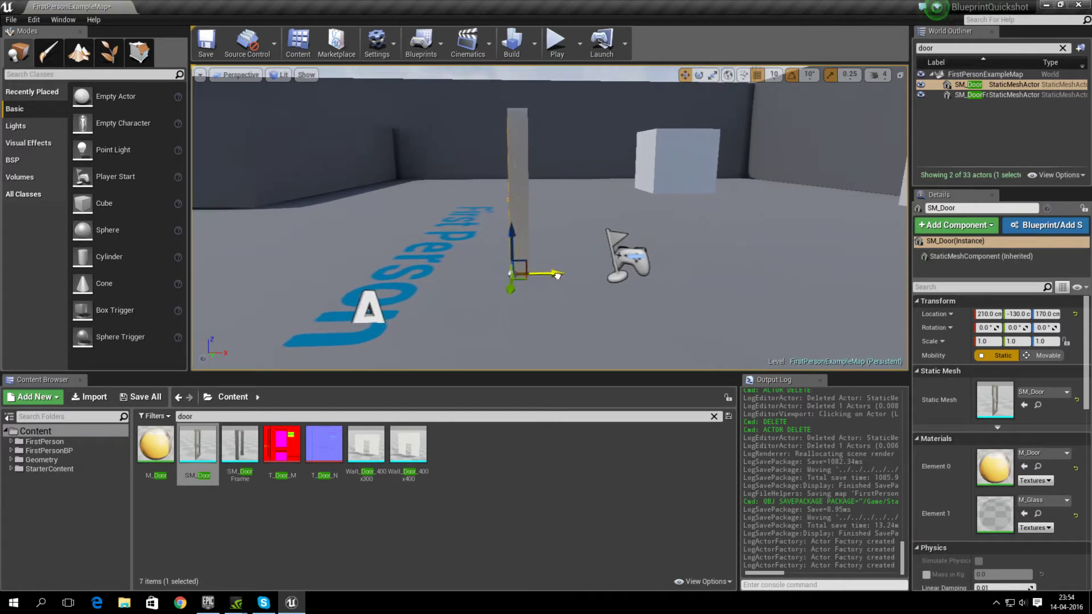
Fit the door inside its frame at X 220 and Y -135 cm, reducing the position grid snap to 5
drag(559, 275, 718, 275)
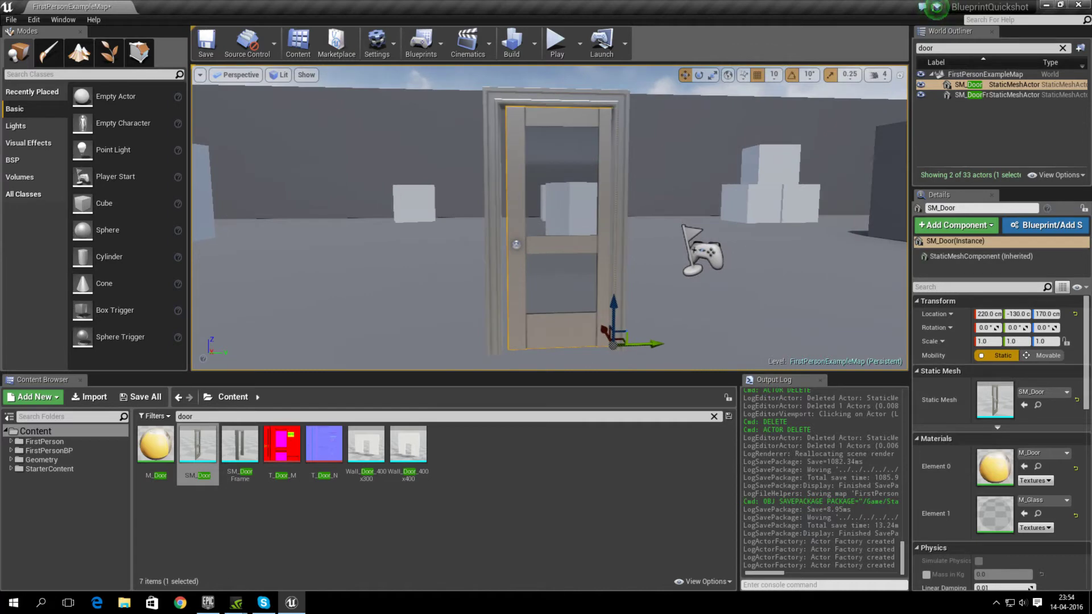
drag(650, 343, 641, 337)
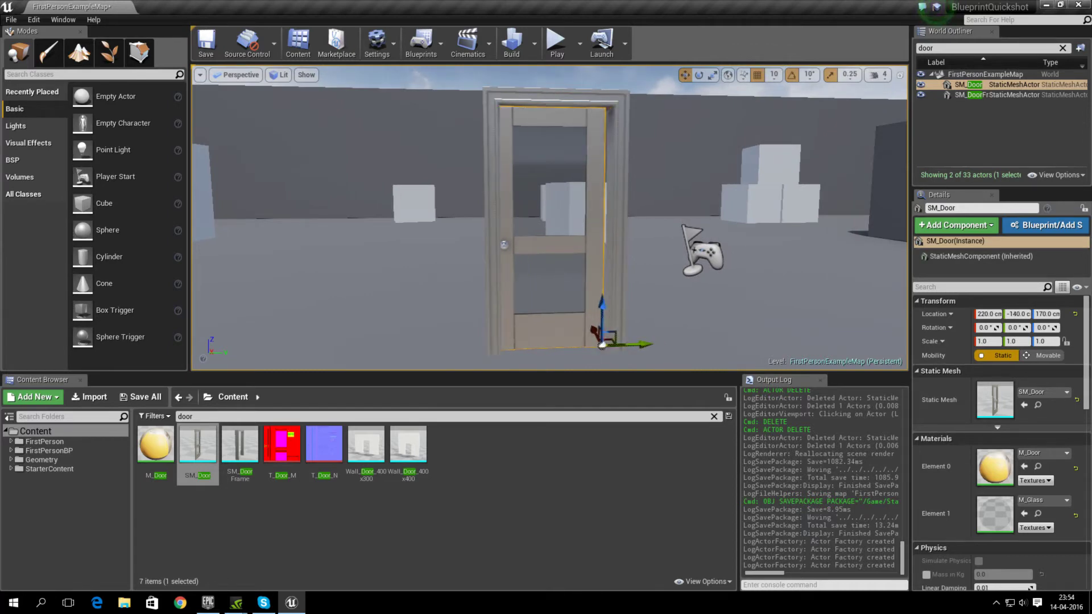
click(774, 75)
click(778, 112)
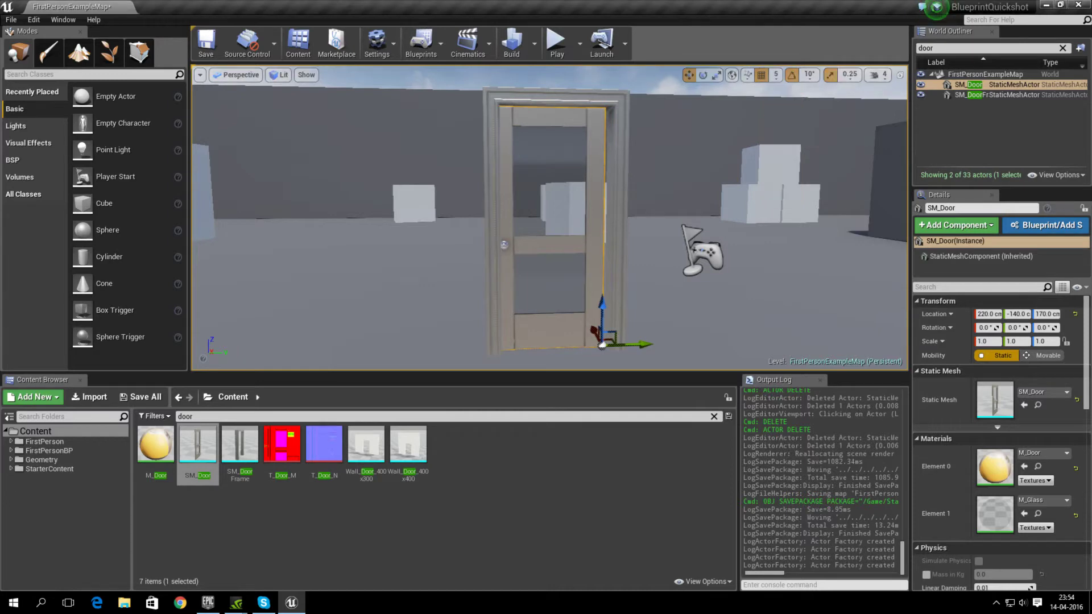
drag(640, 346, 647, 346)
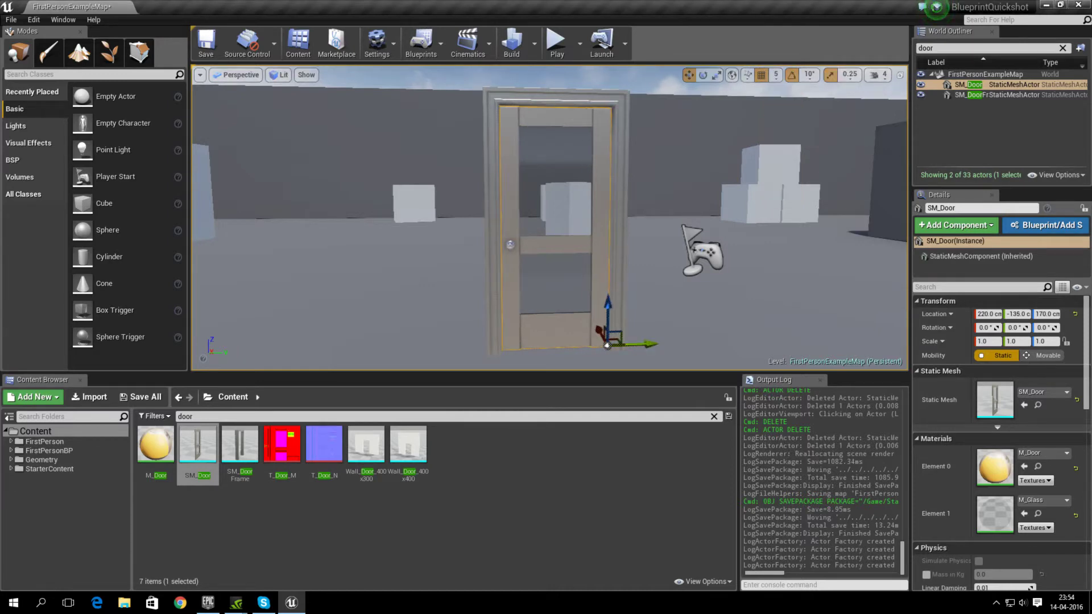
Convert the door and door frame together into one Blueprint class named BP_Door in the Content folder
right_click(660, 341)
click(607, 345)
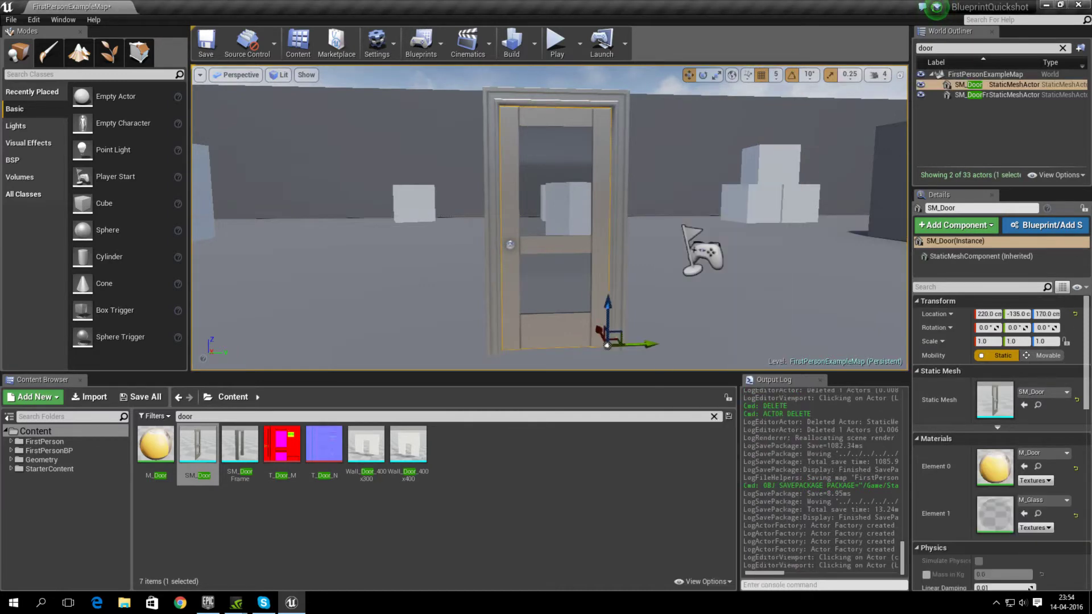
ctrl+click(497, 164)
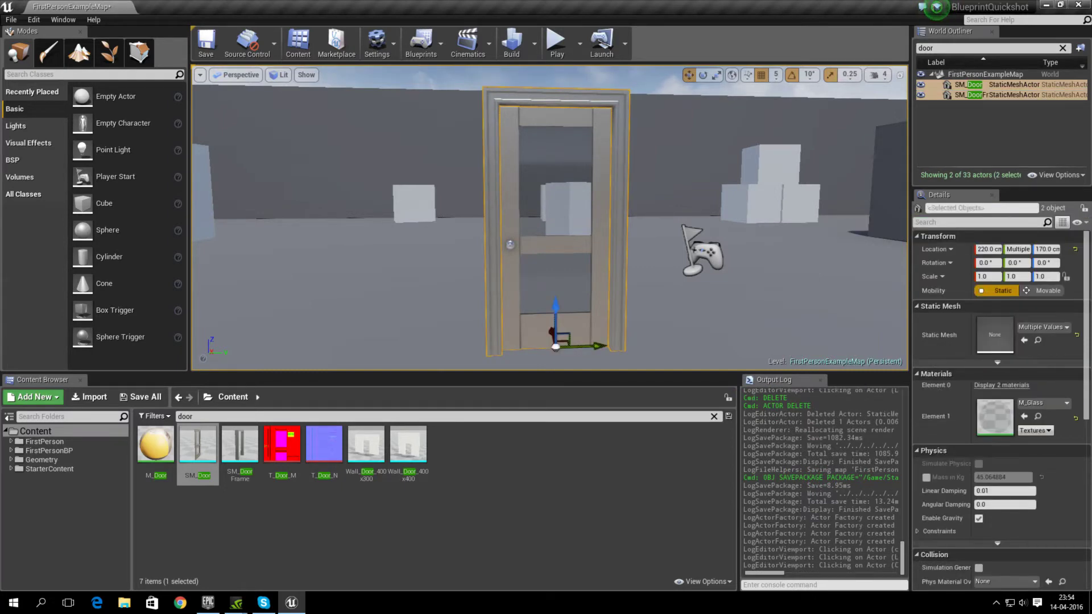
click(442, 43)
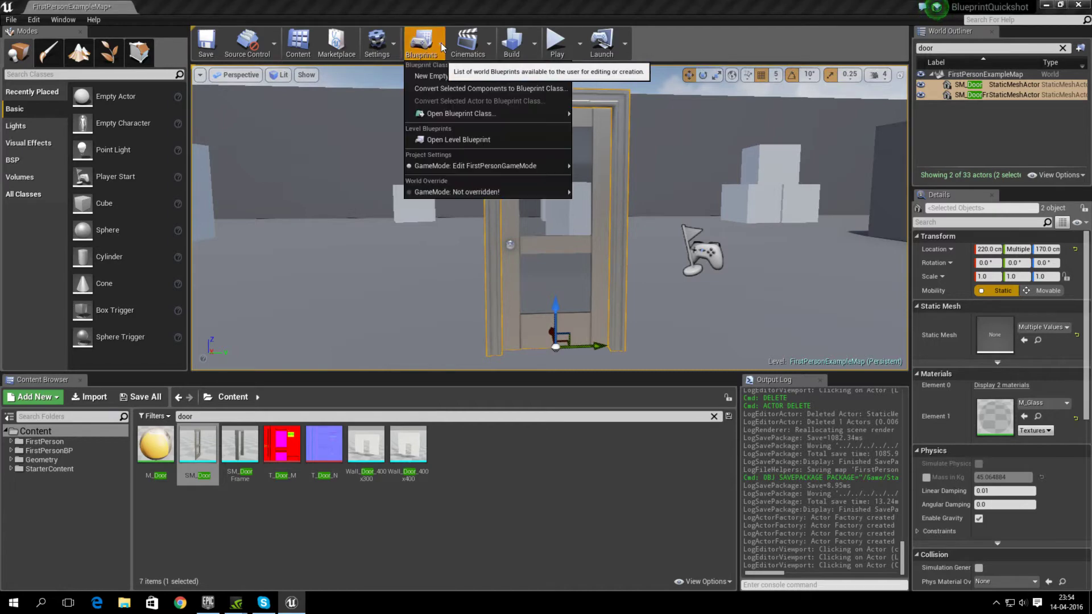
click(448, 86)
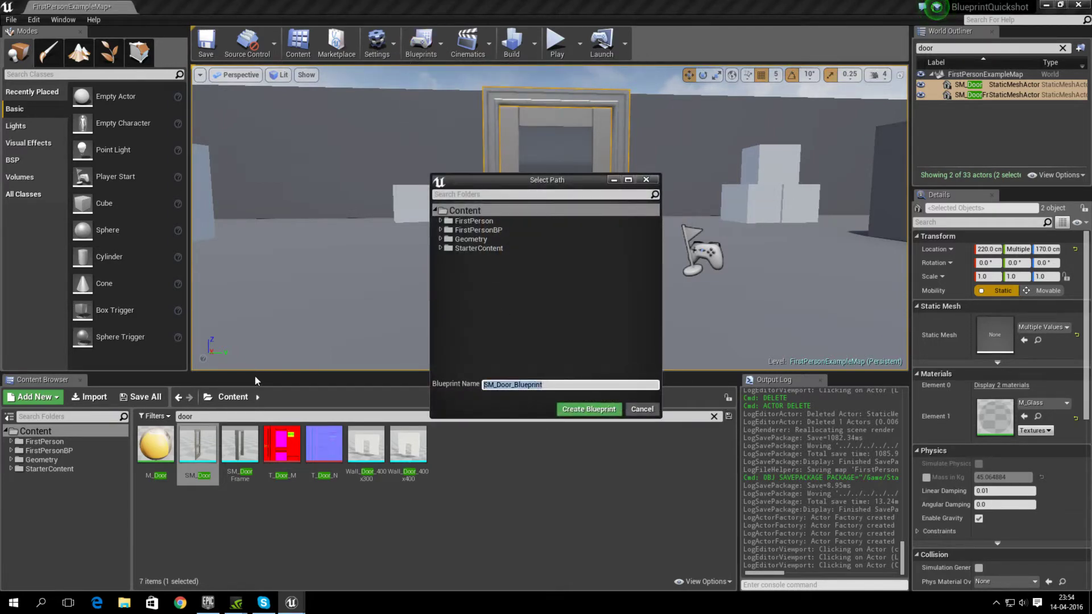
text(BP_Door)
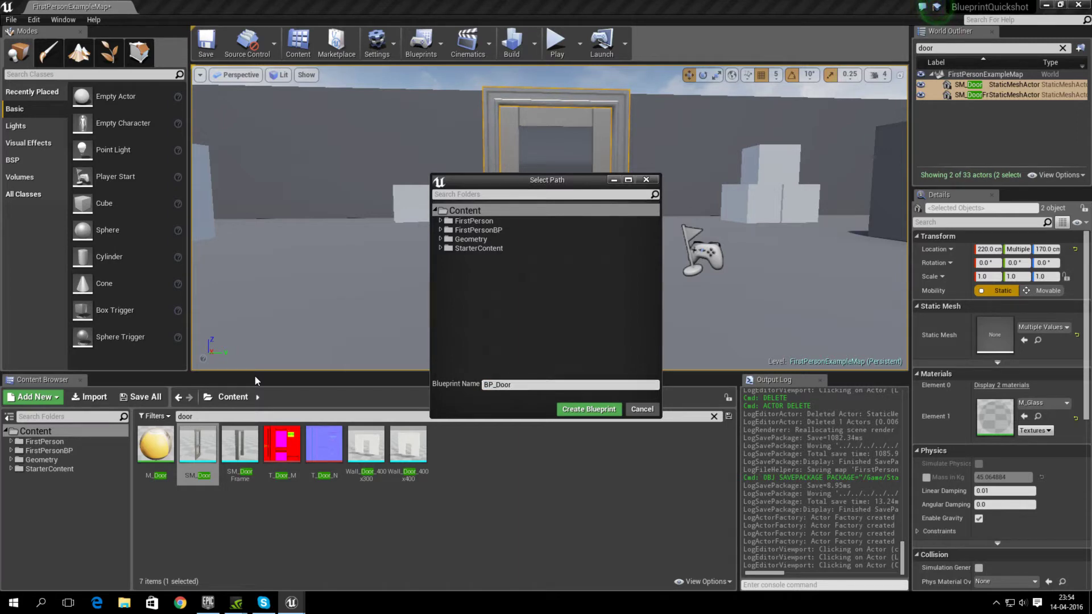
click(590, 409)
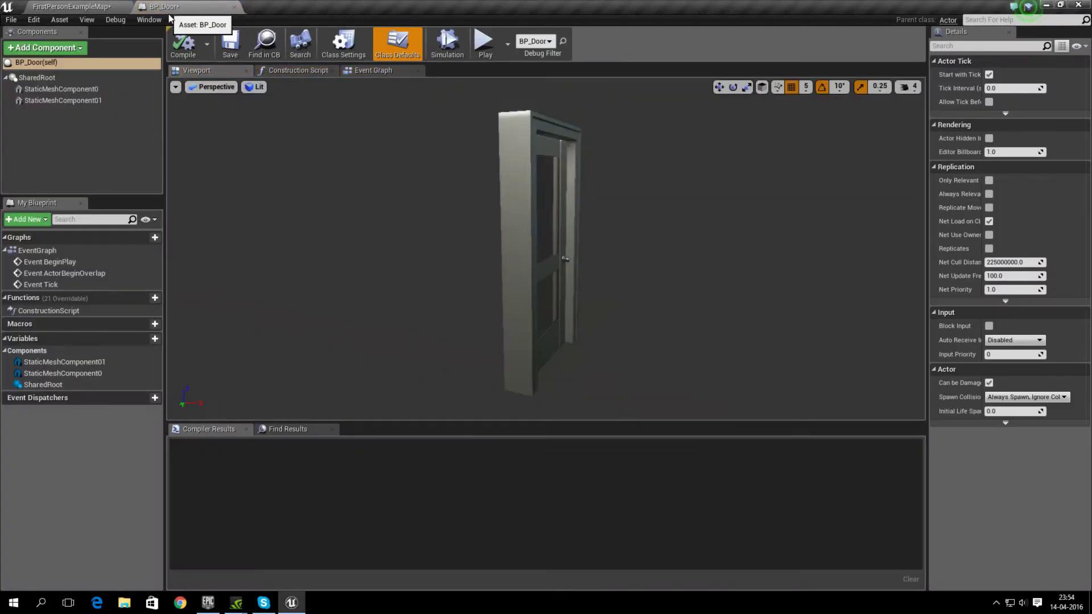
Rename the Blueprint's door mesh component to Door and its frame mesh component to Frame
click(61, 89)
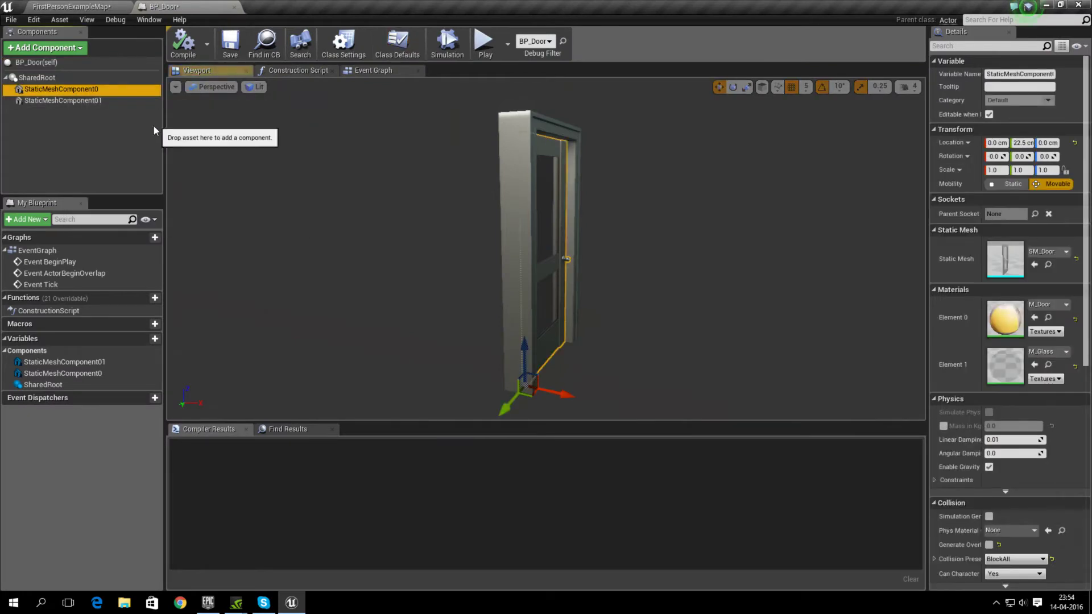
key(F2)
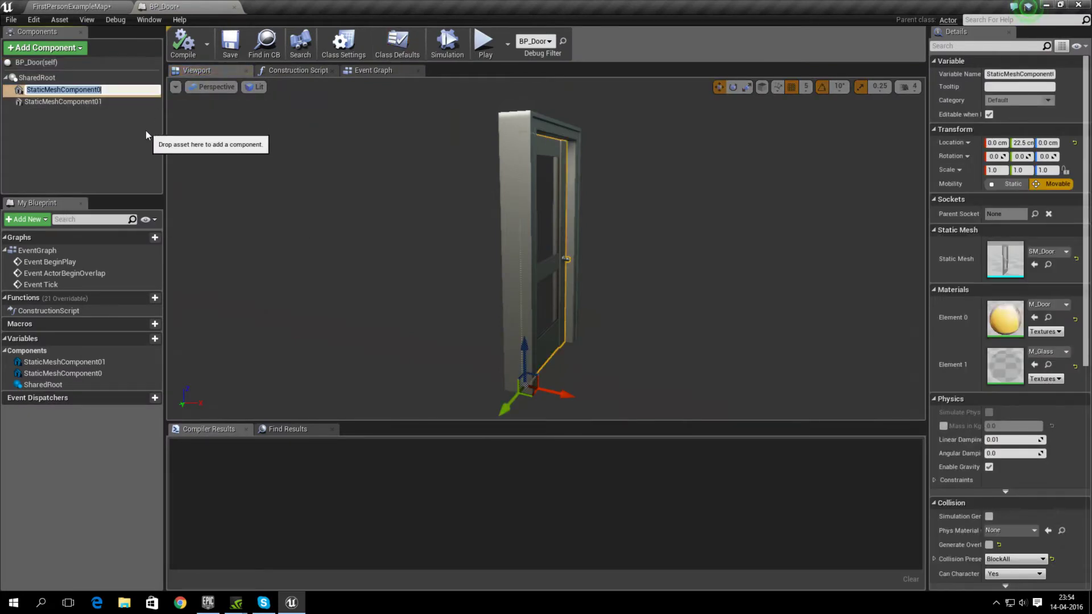
text(Door)
click(56, 97)
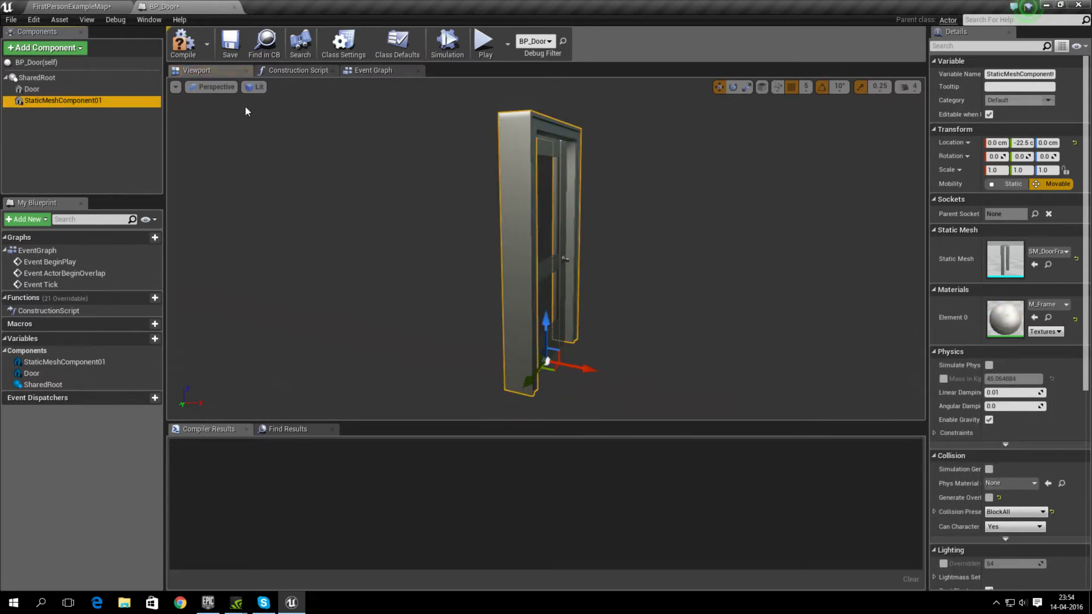
key(F2)
text(Frame)
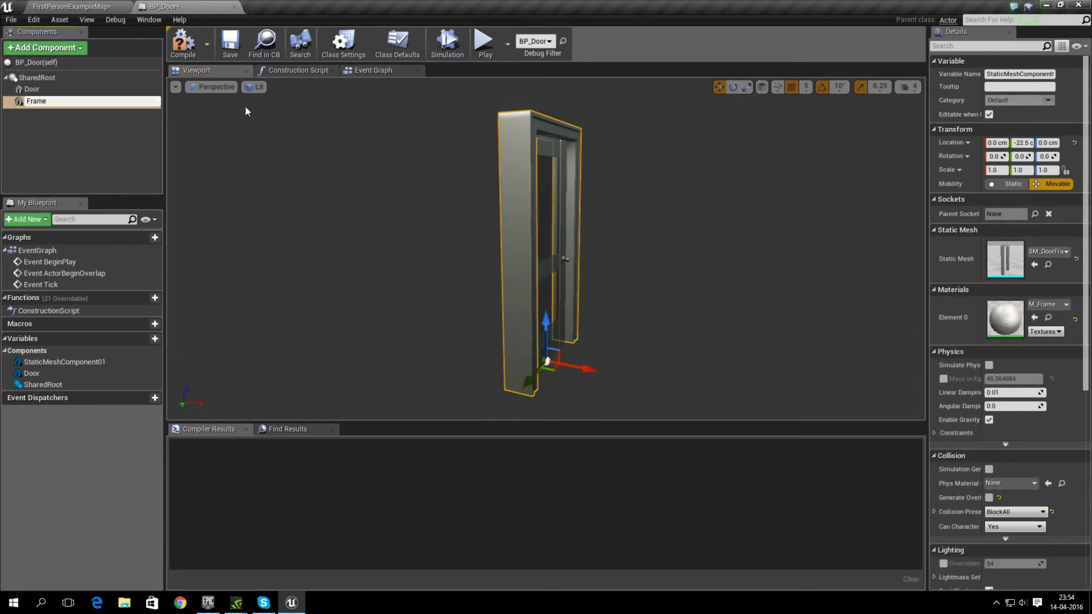
key(Return)
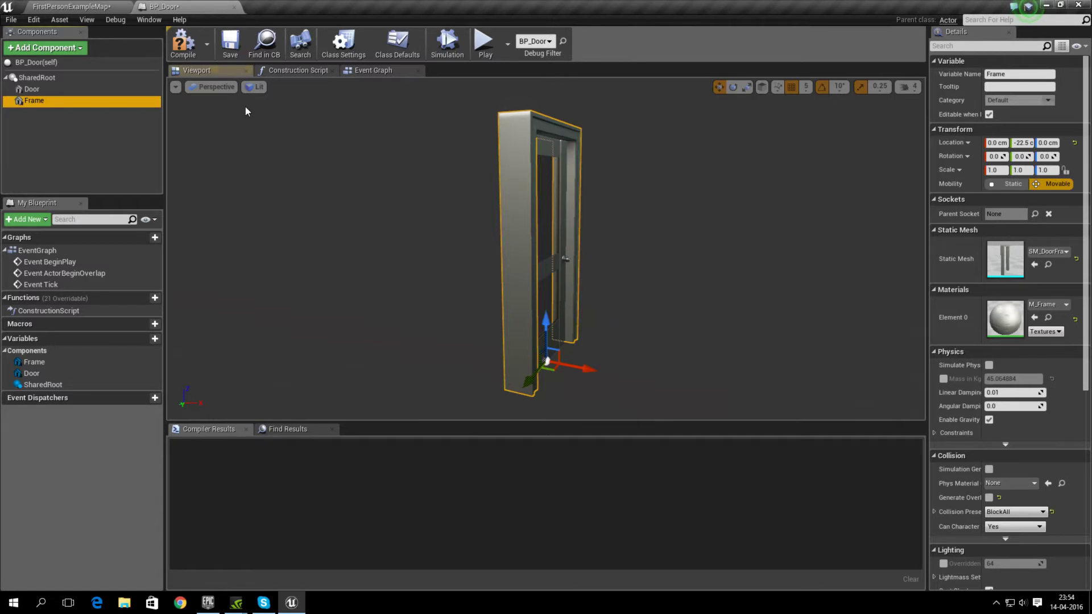
Add a Box Collision component to the door Blueprint and keep the name Box
click(45, 48)
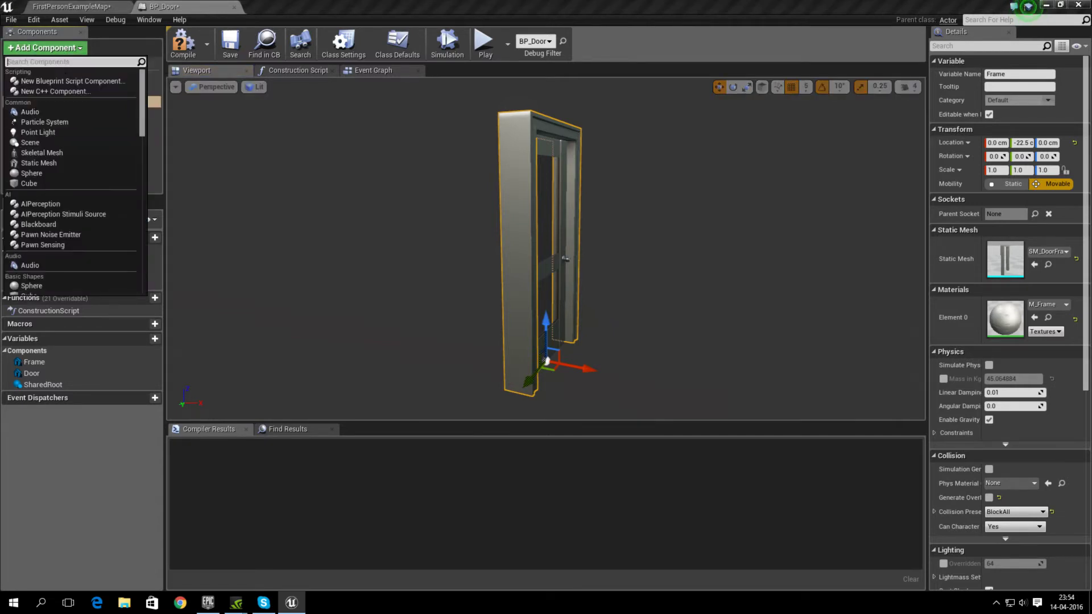
text(box col)
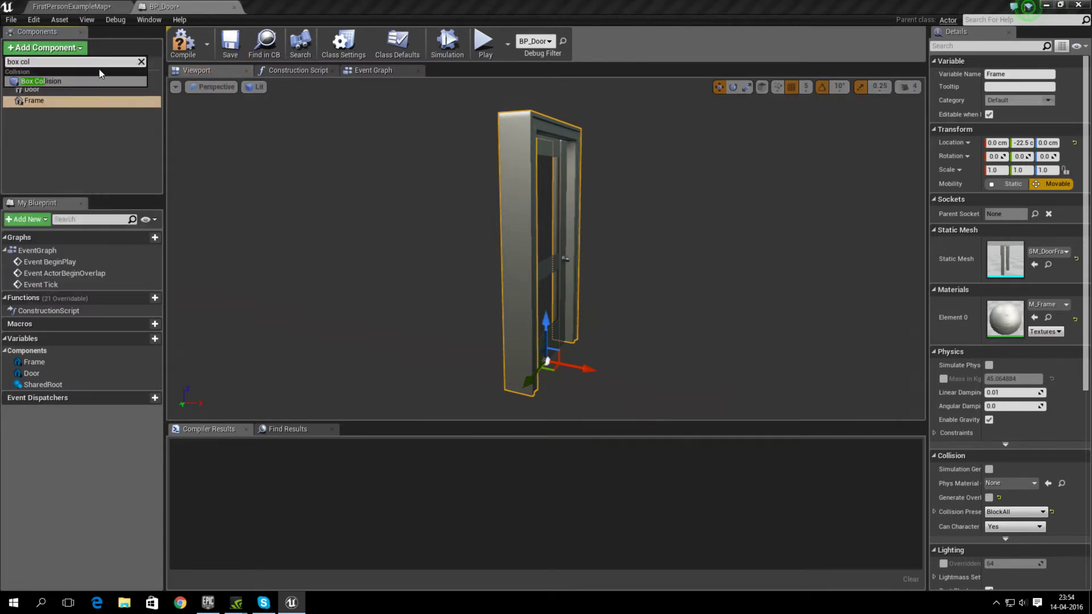
click(93, 83)
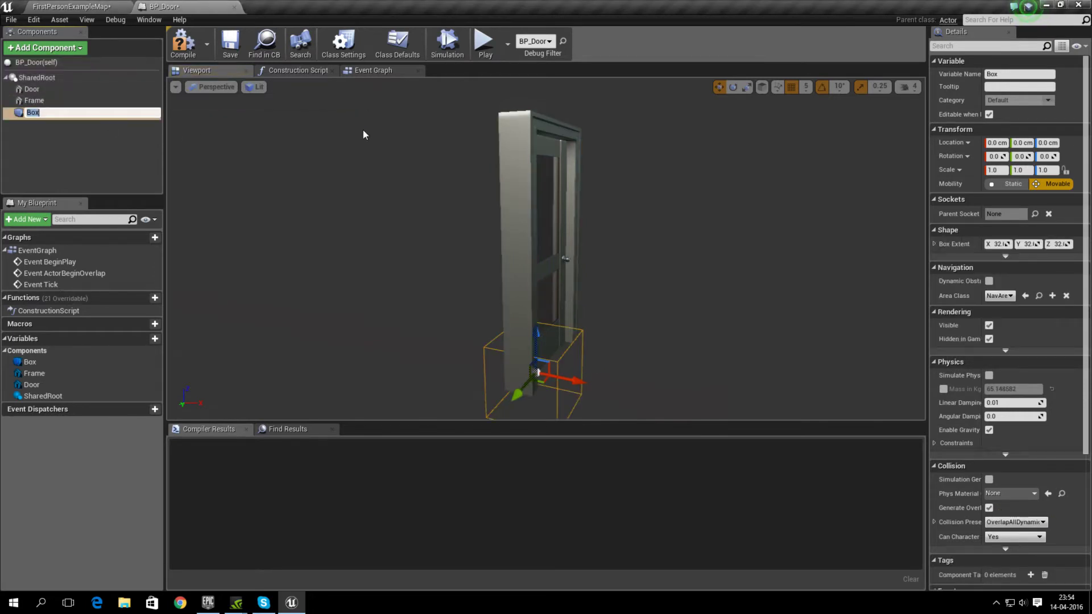
key(Return)
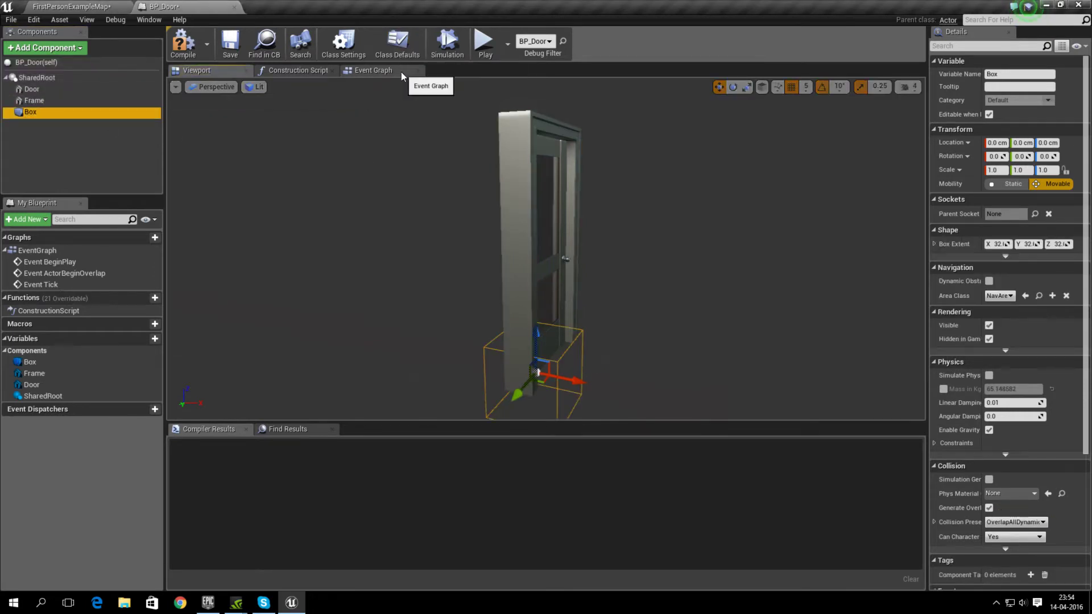
Move the collision box to Y -20 and Z 100 cm and scale its height to about 3.58
scroll(415, 101, up, 2)
drag(541, 310, 541, 212)
drag(524, 265, 535, 258)
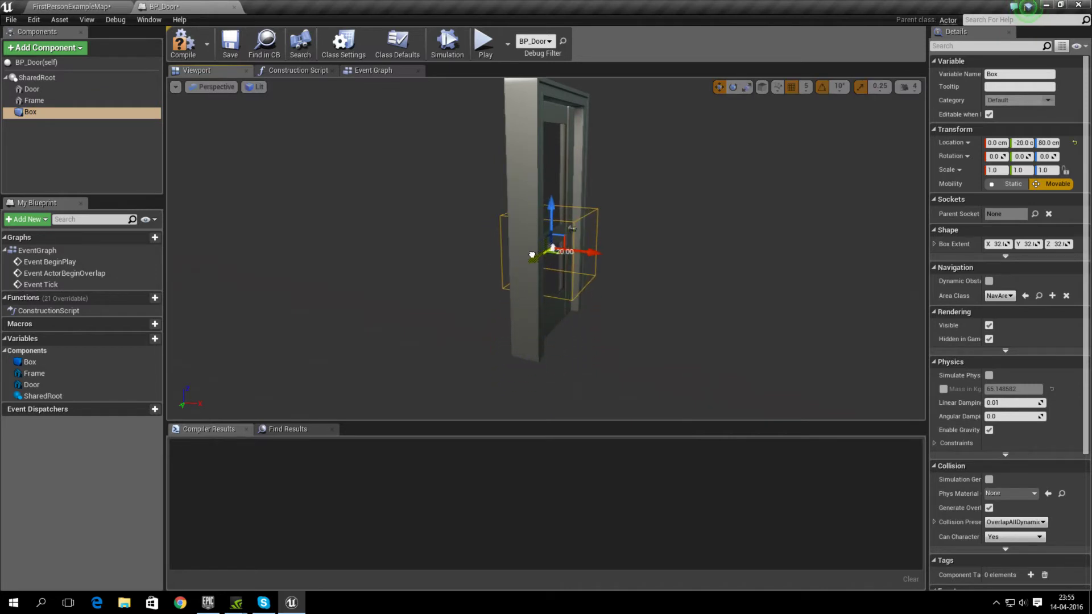
key(e)
key(r)
drag(551, 206, 551, 156)
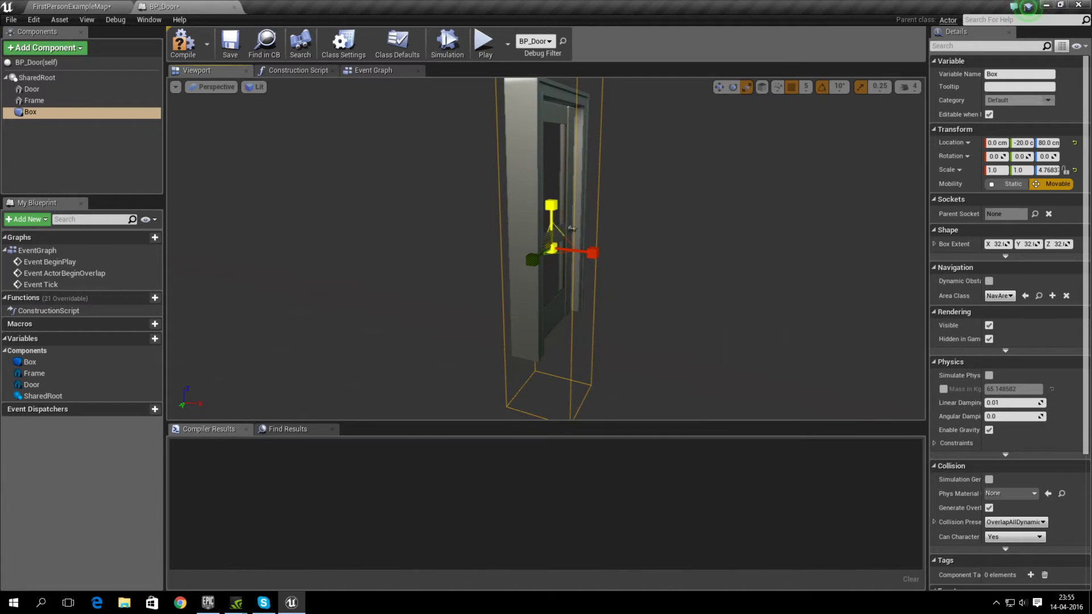
mouse_move(551, 204)
mouse_down()
mouse_move(555, 215)
mouse_move(551, 183)
mouse_up()
key(w)
Widen the collision box around the doorway, scaling it to about 3.81 in X and 1.95 in Y
right_drag(551, 185, 705, 209)
key(e)
key(r)
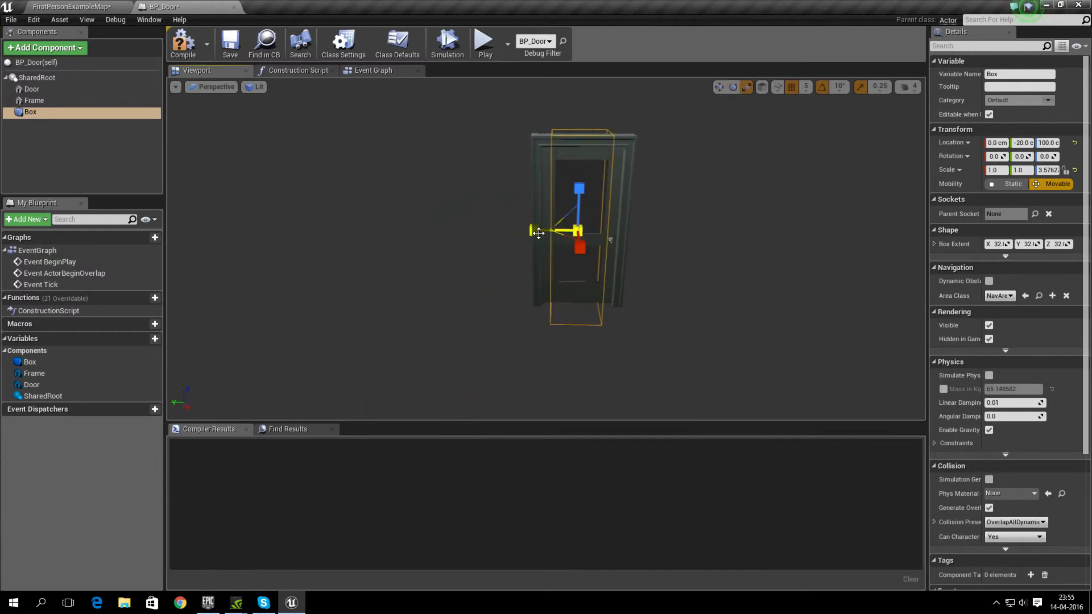
drag(532, 232, 587, 268)
alt+drag(692, 219, 609, 222)
drag(692, 219, 768, 253)
scroll(706, 250, down, 5)
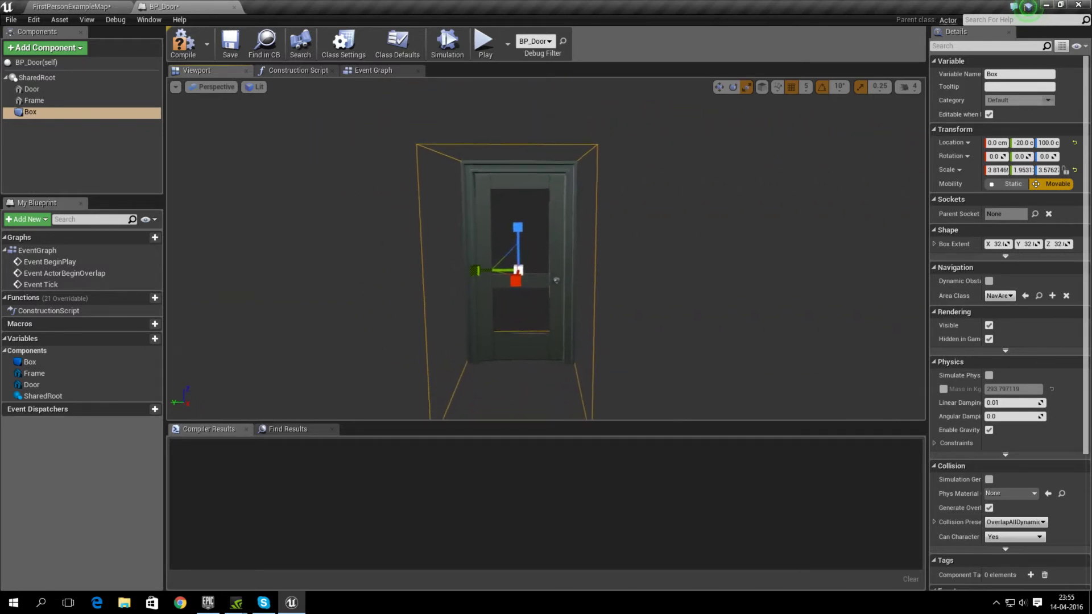
Add an Event ActorBeginOverlap node in an empty area of the Blueprint's event graph
click(380, 70)
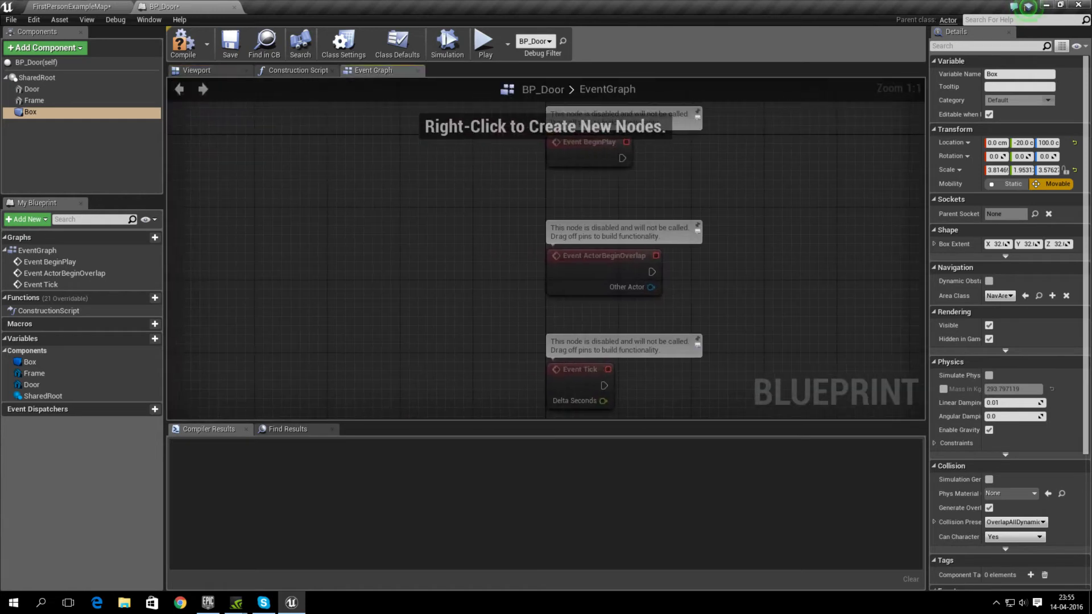
right_drag(846, 245, 484, 270)
right_click(494, 217)
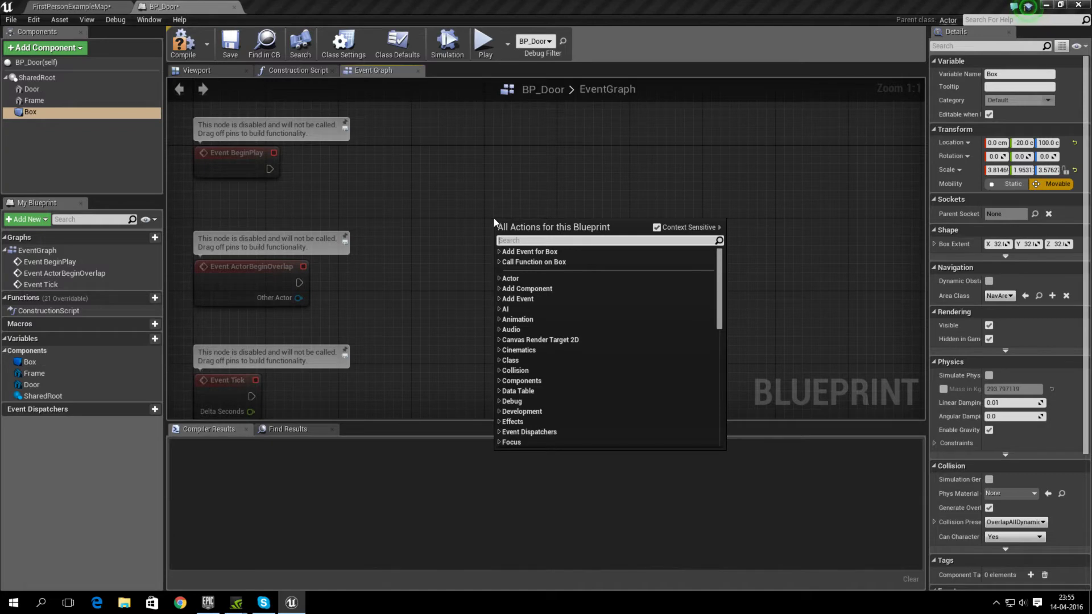
text(event be)
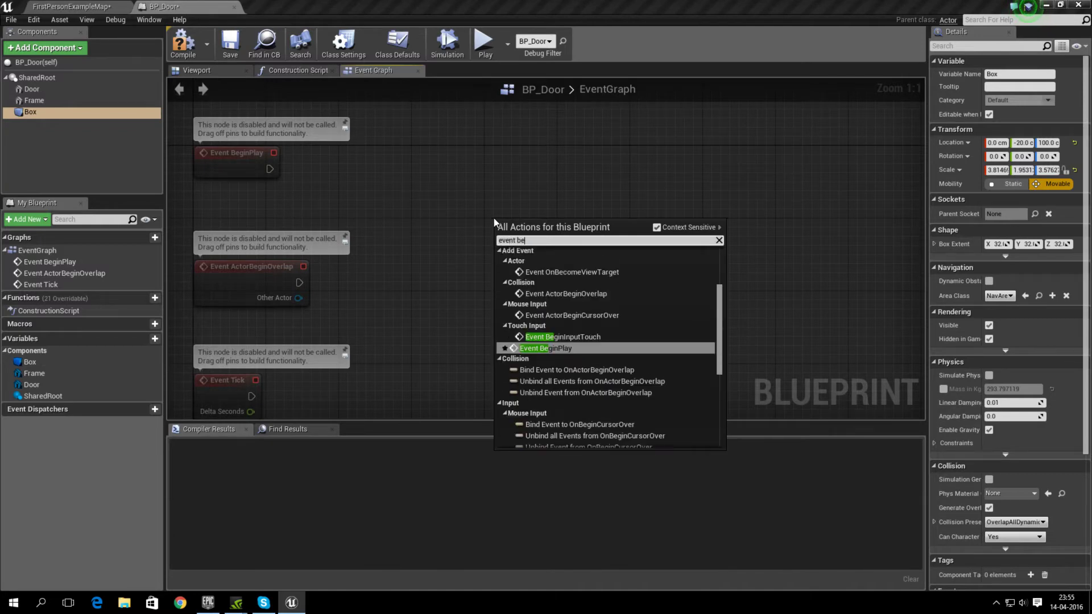
text(gin over)
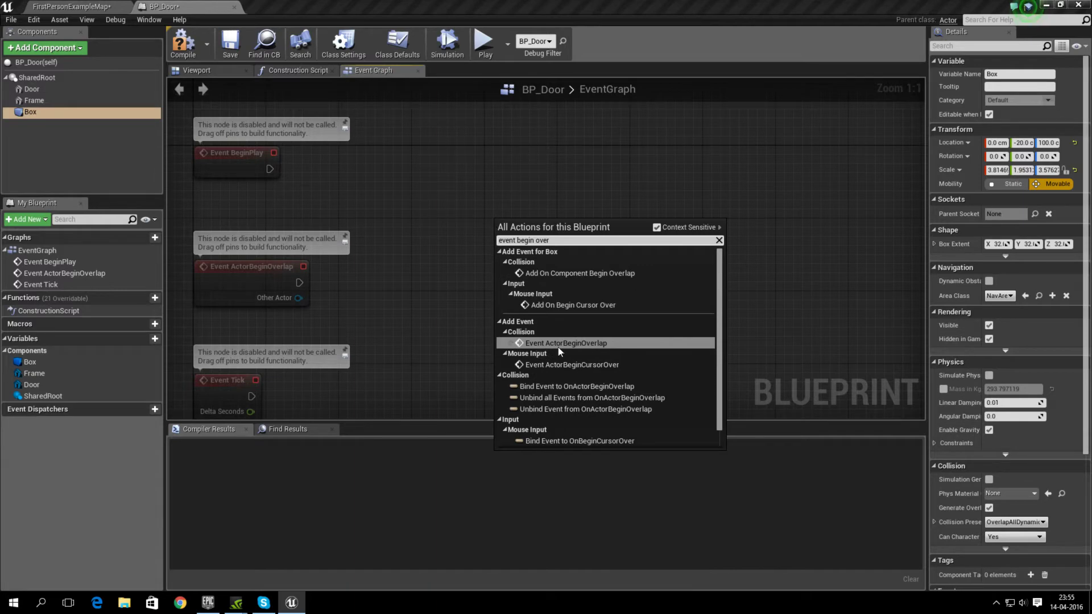
click(562, 345)
drag(533, 227, 504, 174)
Add an Event ActorEndOverlap node and place it directly below the new begin-overlap event
right_click(557, 332)
text(end o)
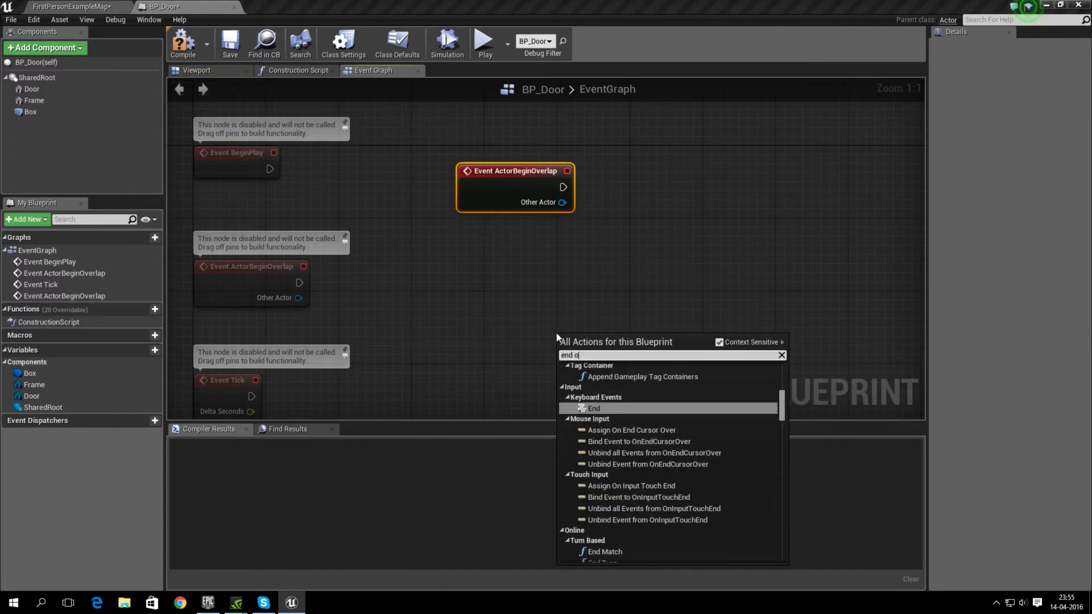
text(ver)
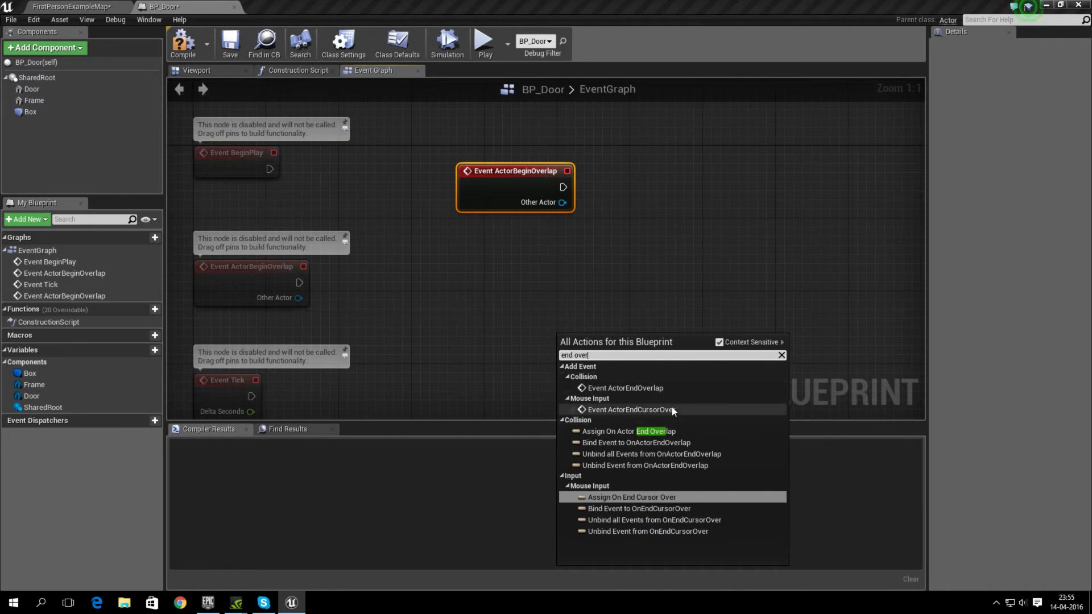
click(658, 391)
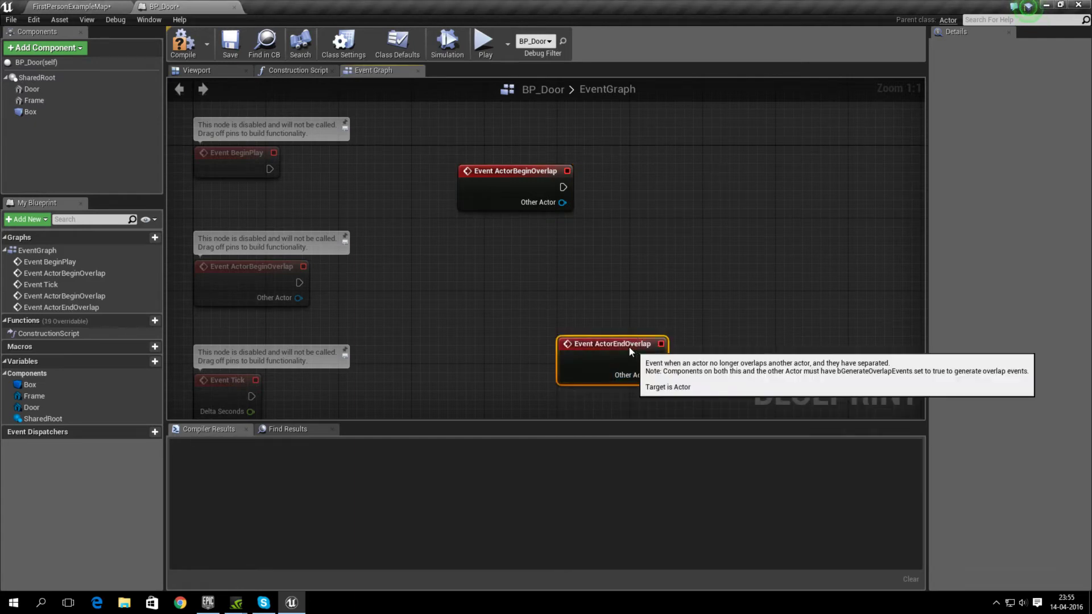
drag(629, 347, 533, 299)
Add a Timeline node named Angle to the event graph beside the overlap events
right_click(672, 226)
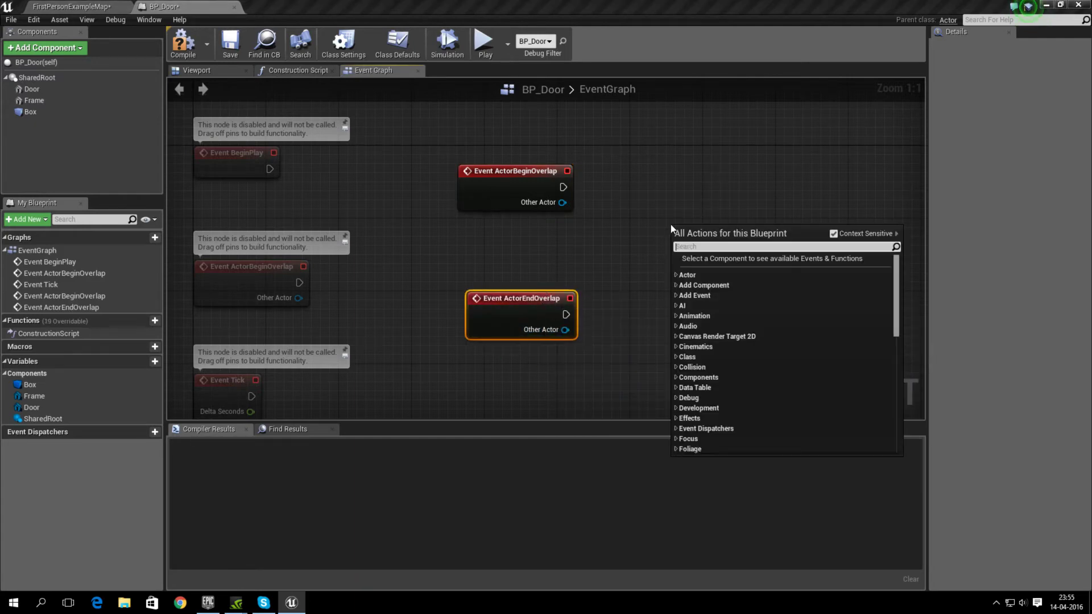
text(timeline)
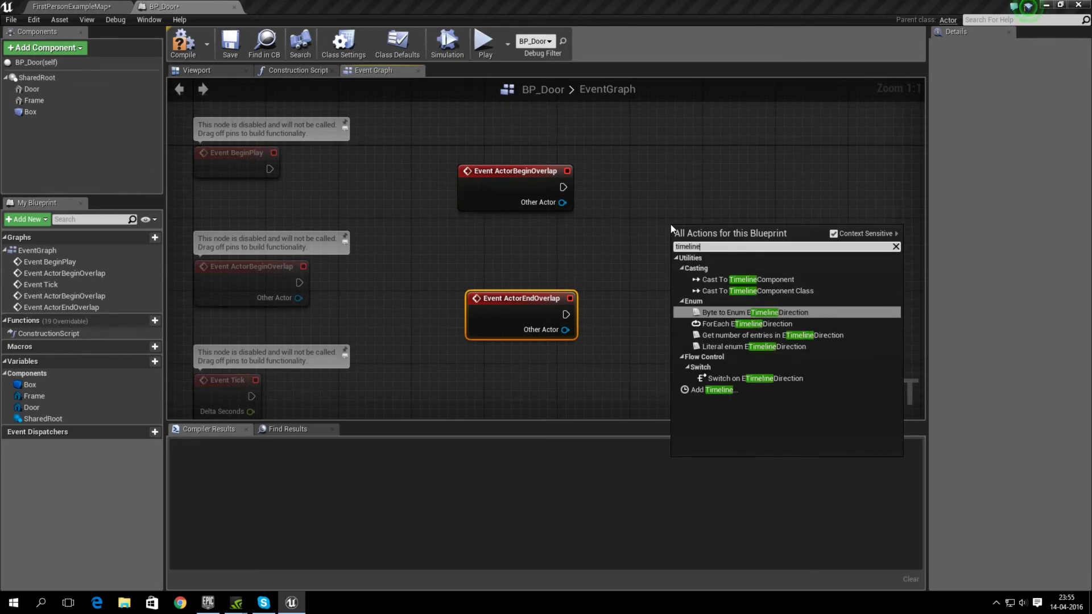
click(736, 391)
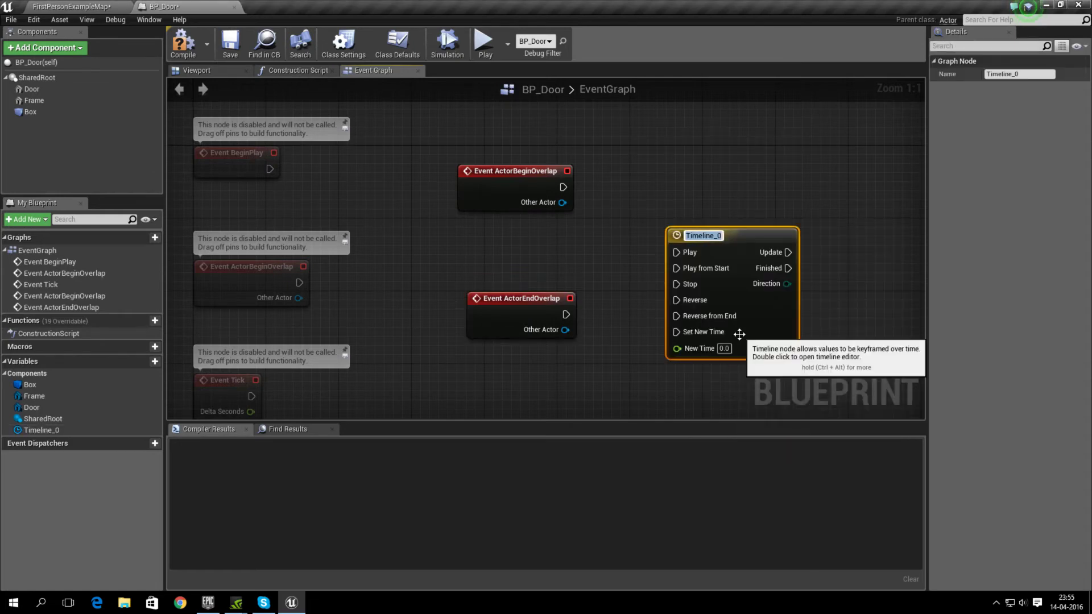
text(Angle)
key(Return)
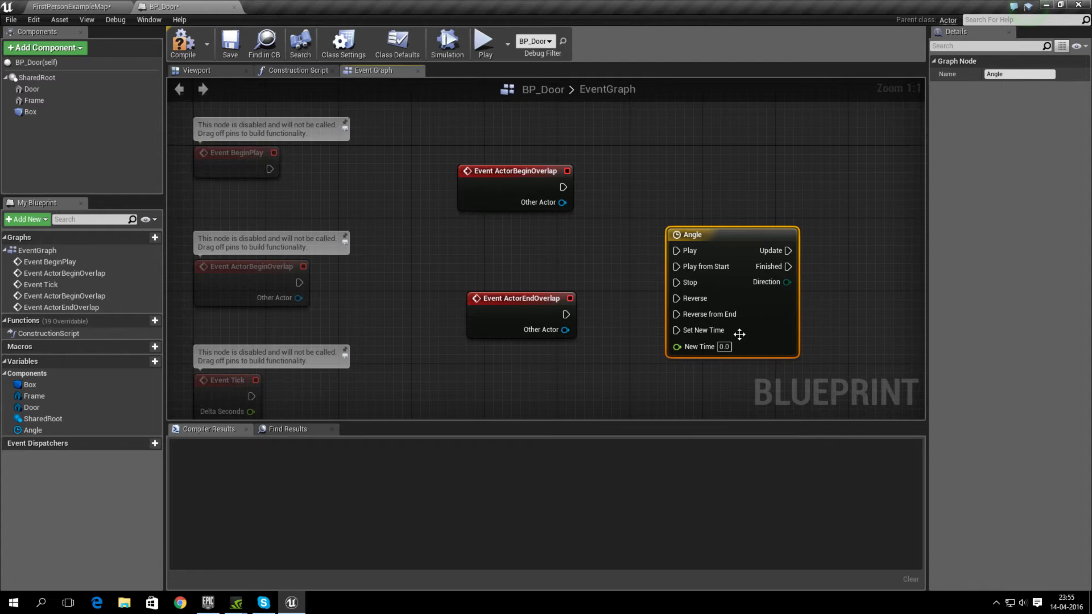
Add a float track named Angle to the Angle timeline and give it a key at time 0 with value 0
double_click(737, 251)
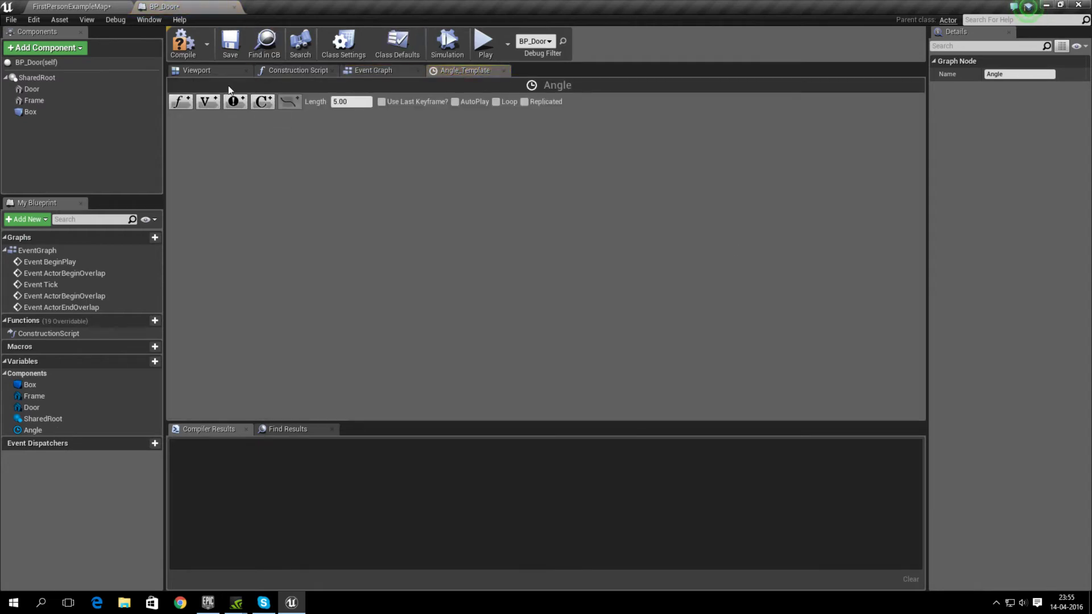
click(182, 102)
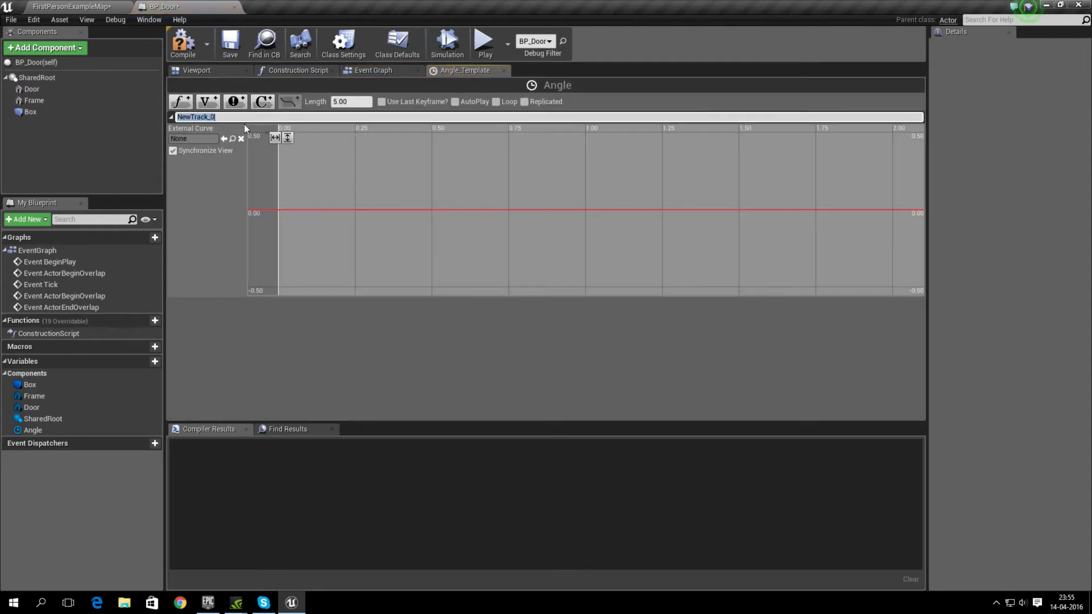
text(Angle)
key(Return)
right_click(290, 209)
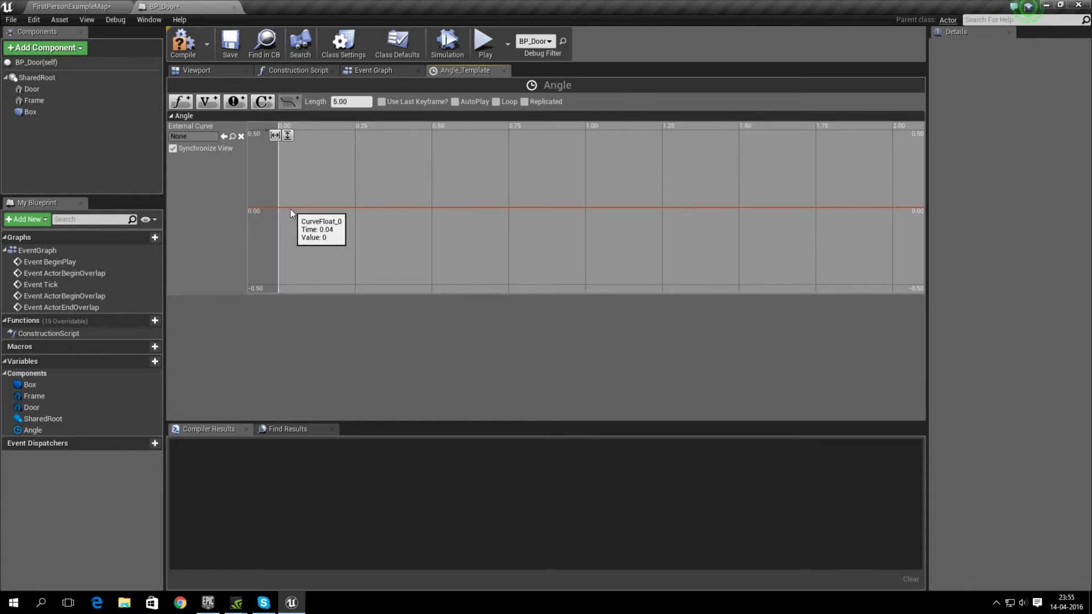
click(316, 224)
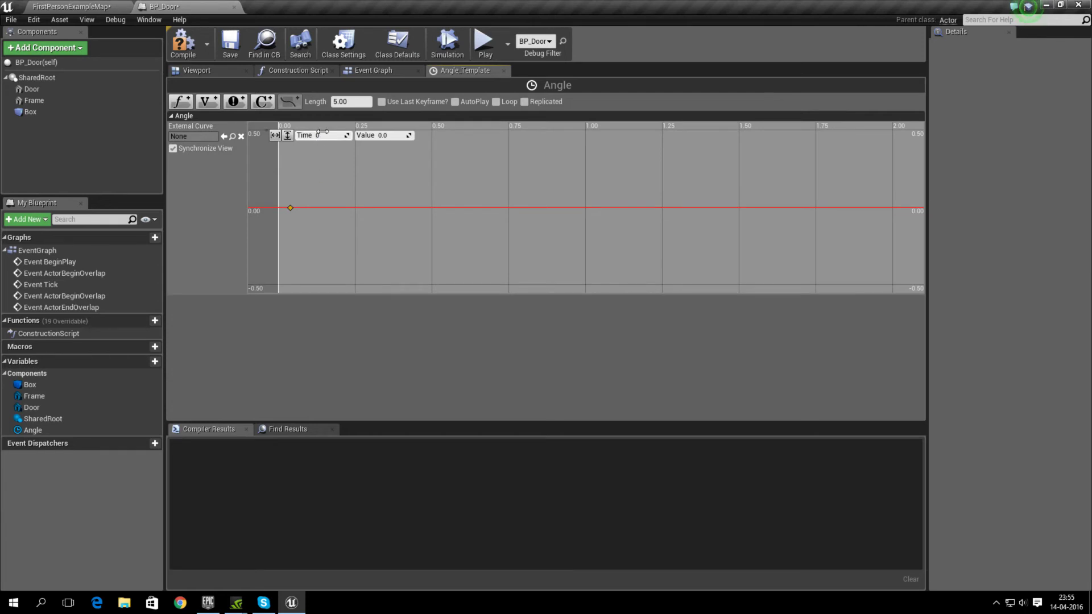
Add a second key to the Angle curve at time 10 with value 90 and fit the curve in view
right_click(380, 208)
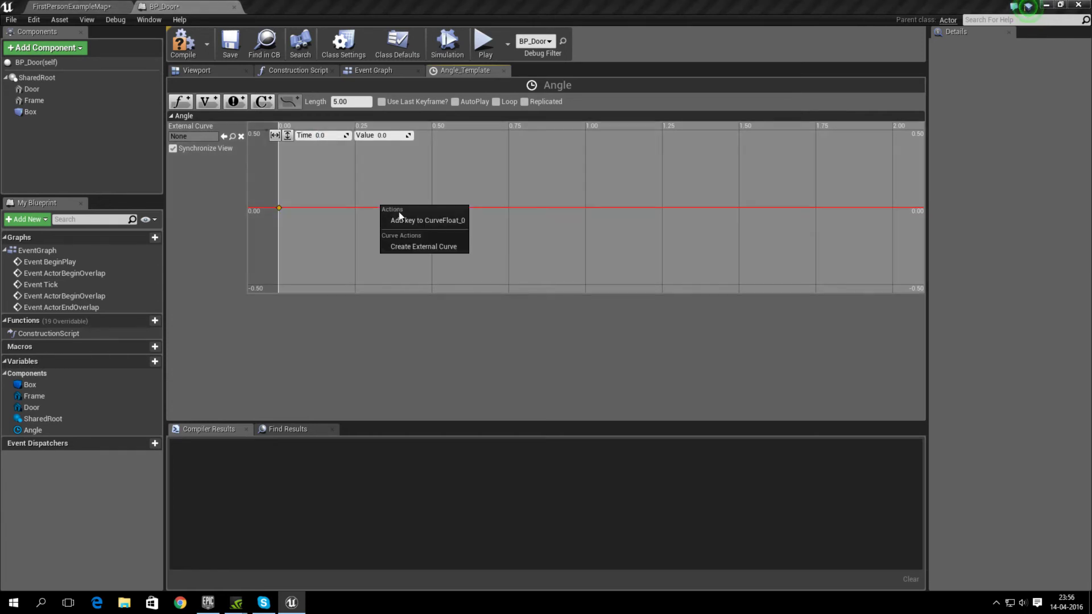
click(417, 222)
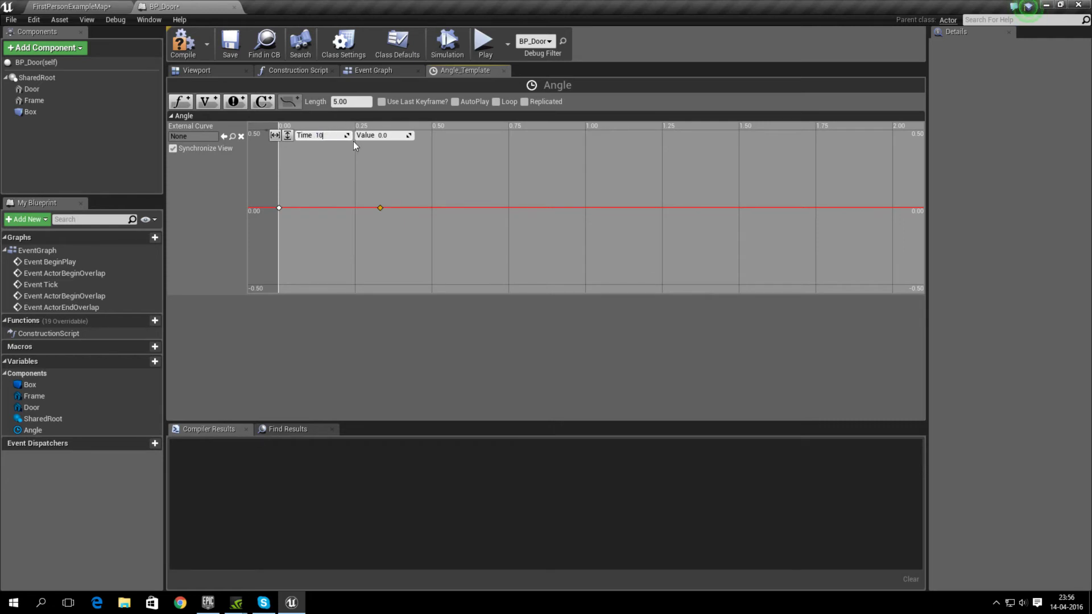
key(Return)
click(387, 134)
text(90)
key(Return)
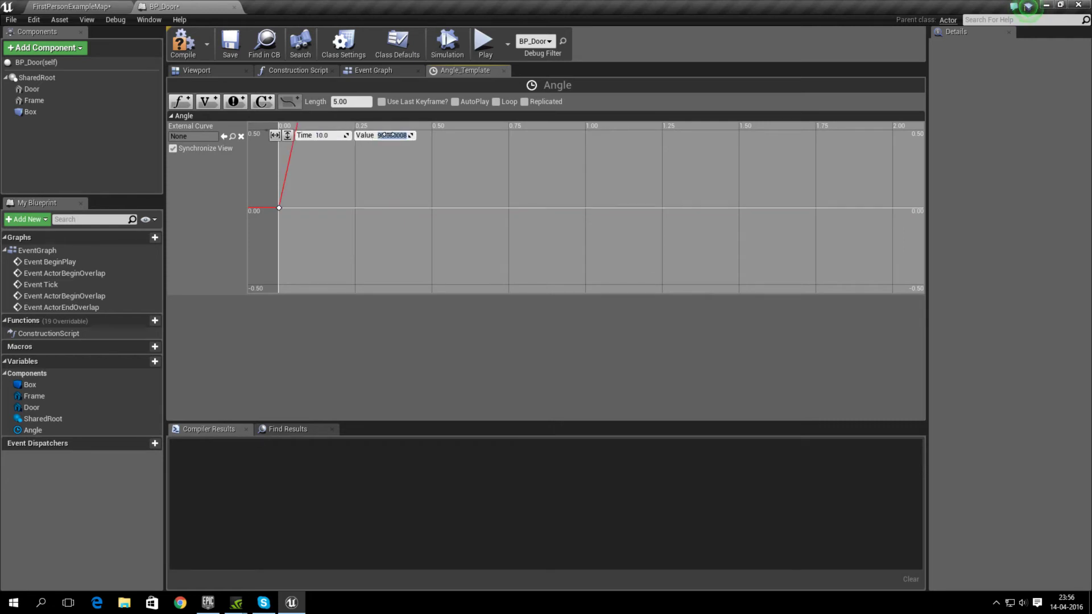
click(291, 135)
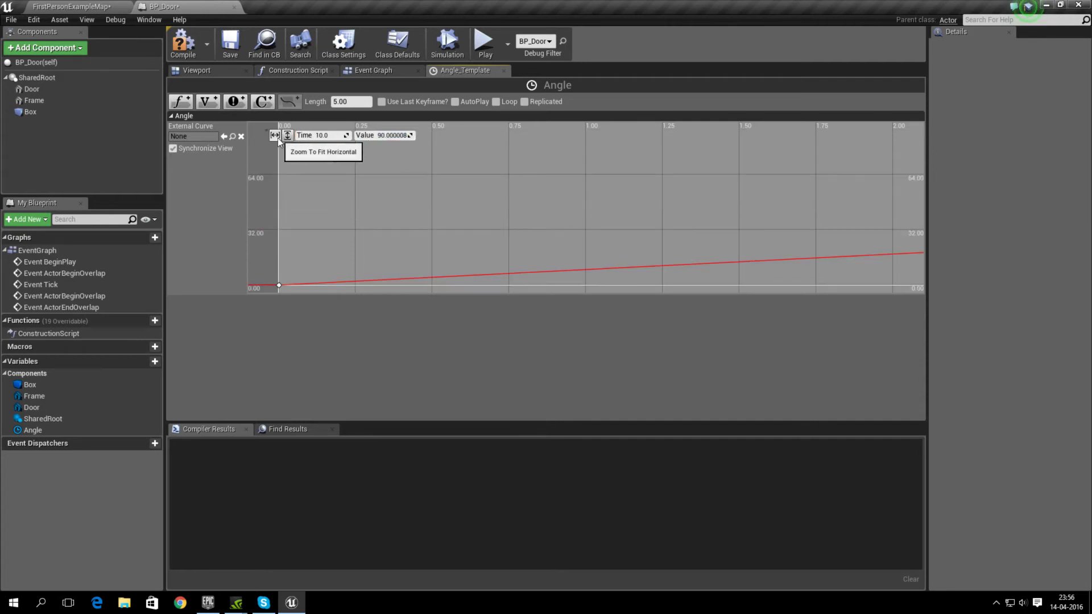
click(277, 138)
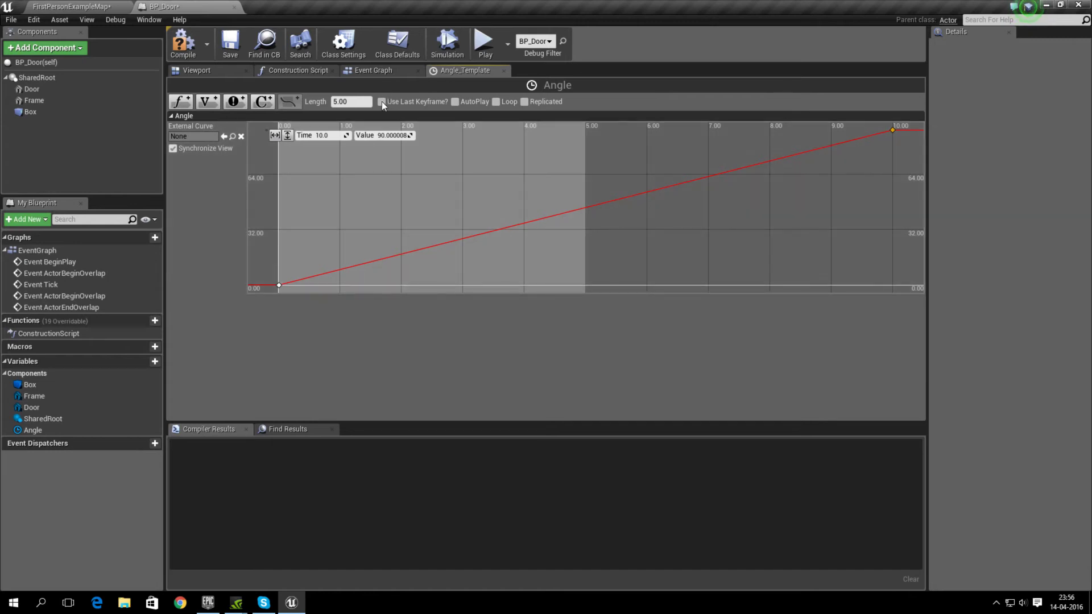
Enable Use Last Keyframe for the timeline and set the Angle curve's end key to time 1
click(381, 101)
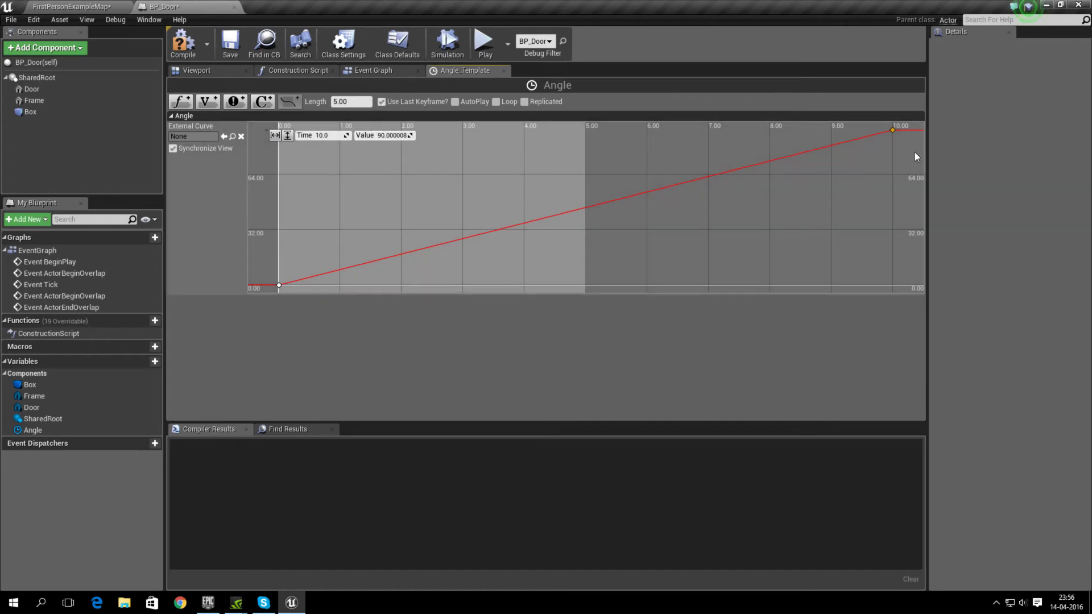
click(336, 136)
text(1)
key(Return)
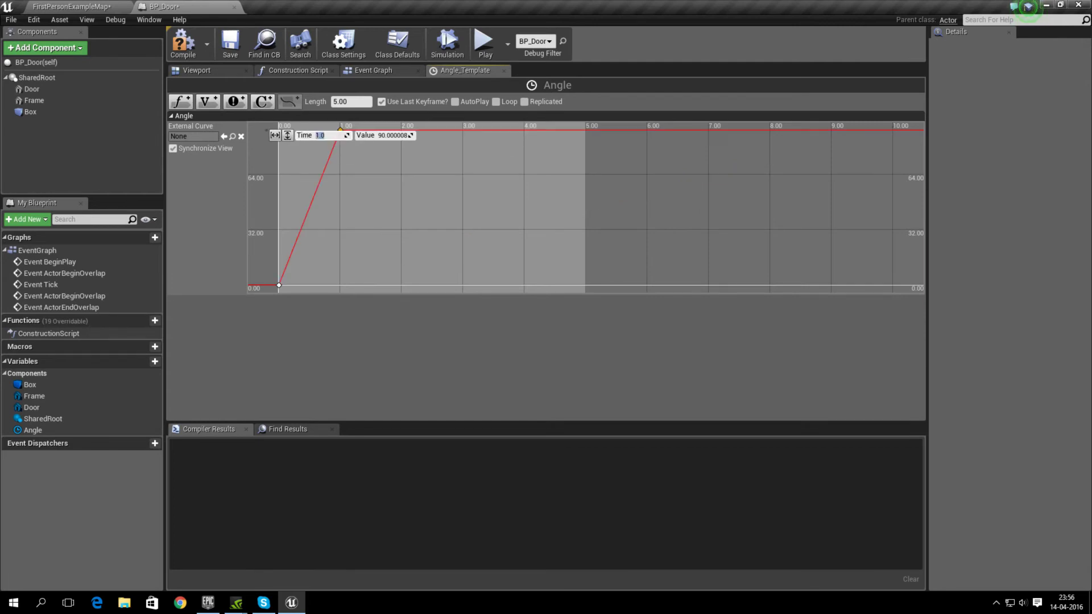
click(276, 136)
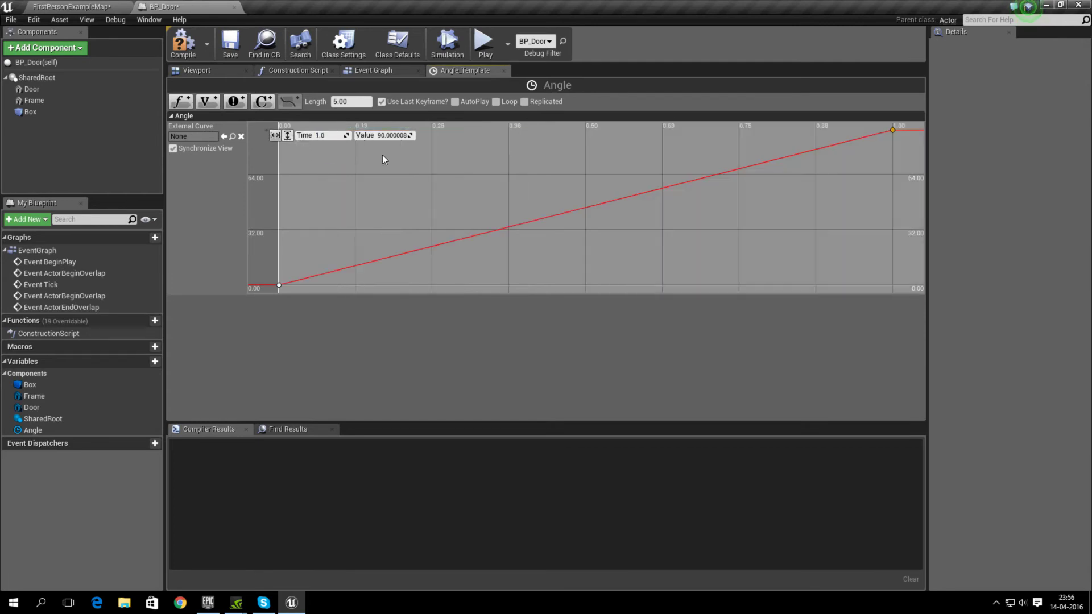
Set the interpolation of the Angle curve's first key to User and return to the event graph
right_click(278, 286)
click(288, 315)
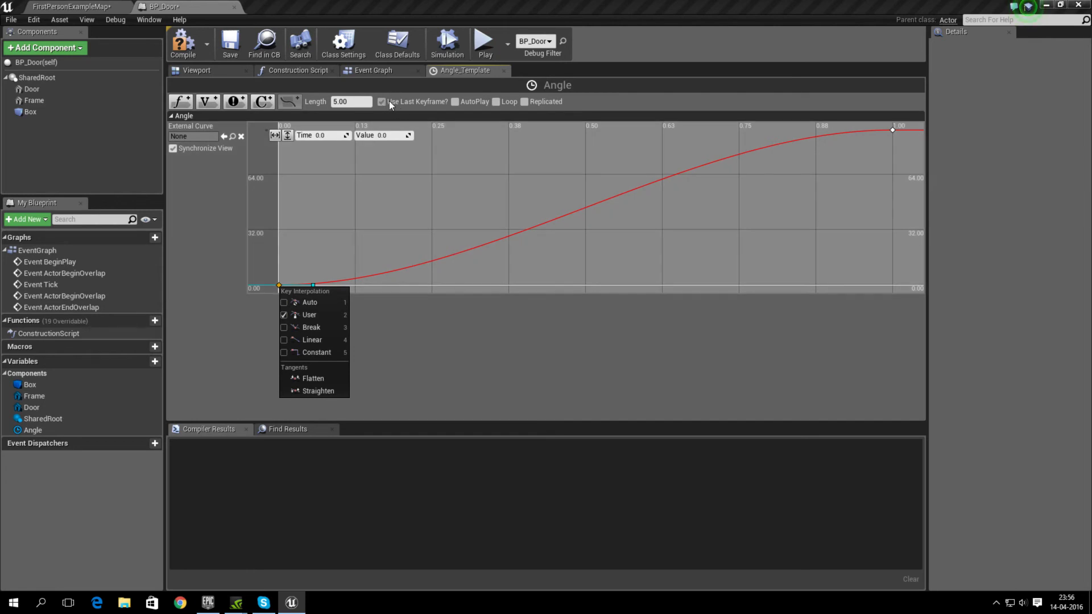
click(386, 71)
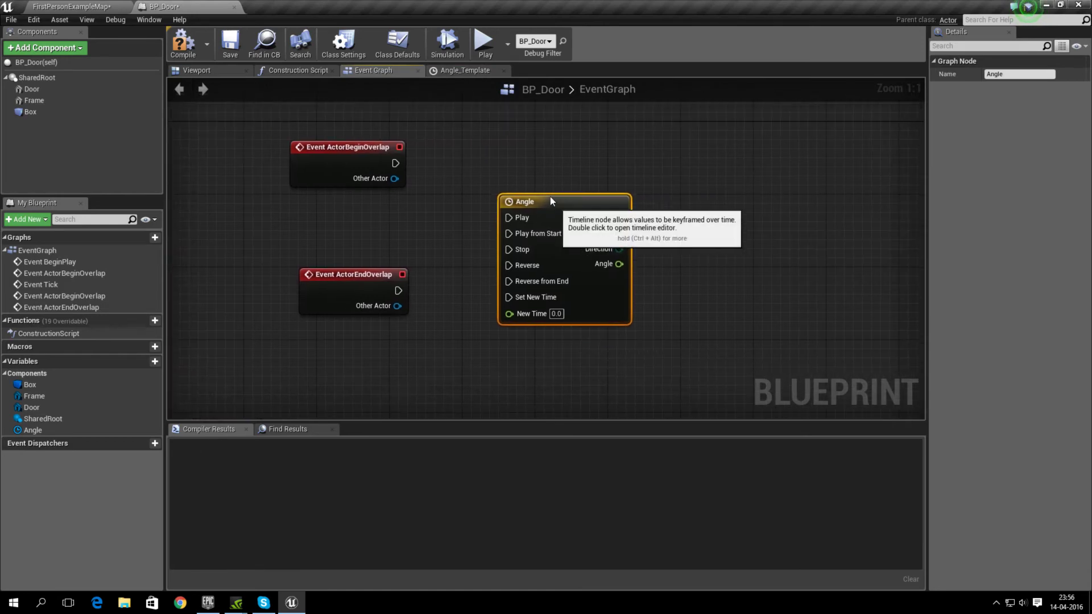
Add a Door component reference to the graph and connect it as the target of a new SetRelativeRotation node
drag(551, 196, 534, 167)
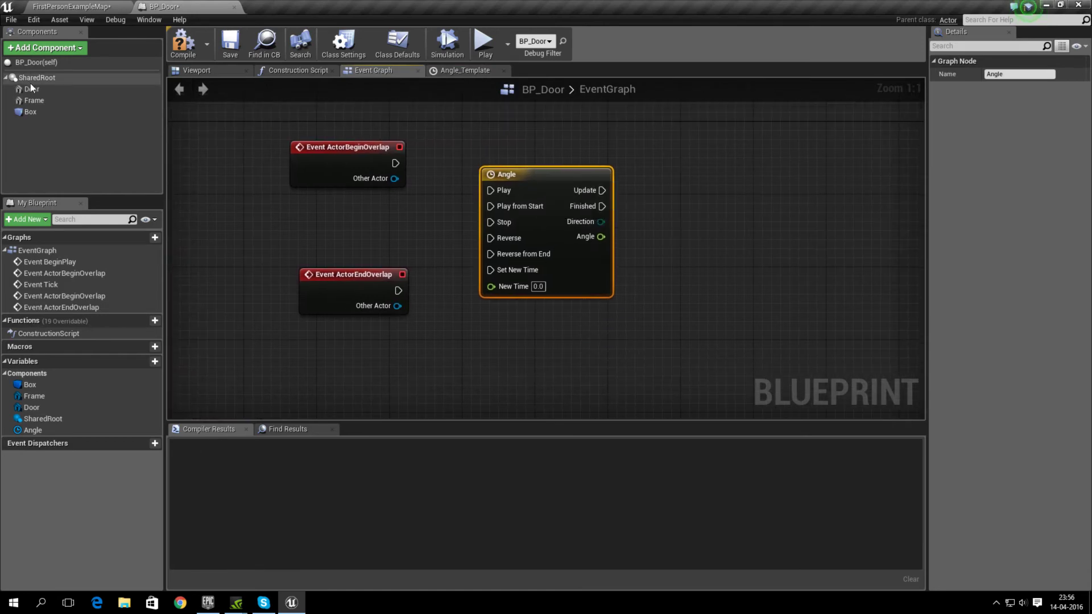
drag(35, 90, 672, 259)
drag(736, 268, 781, 200)
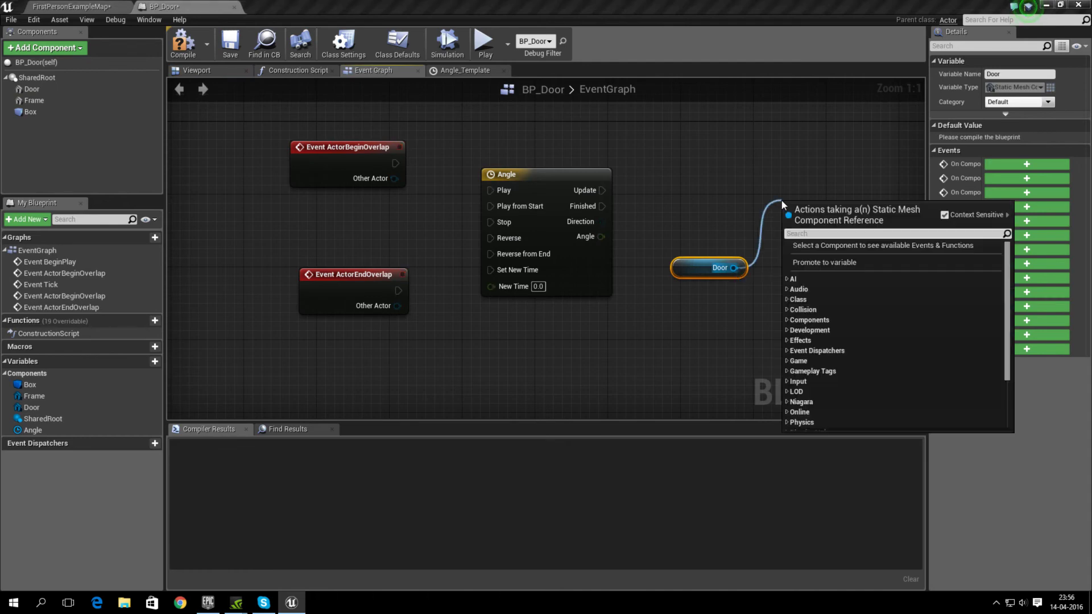
text(relativero)
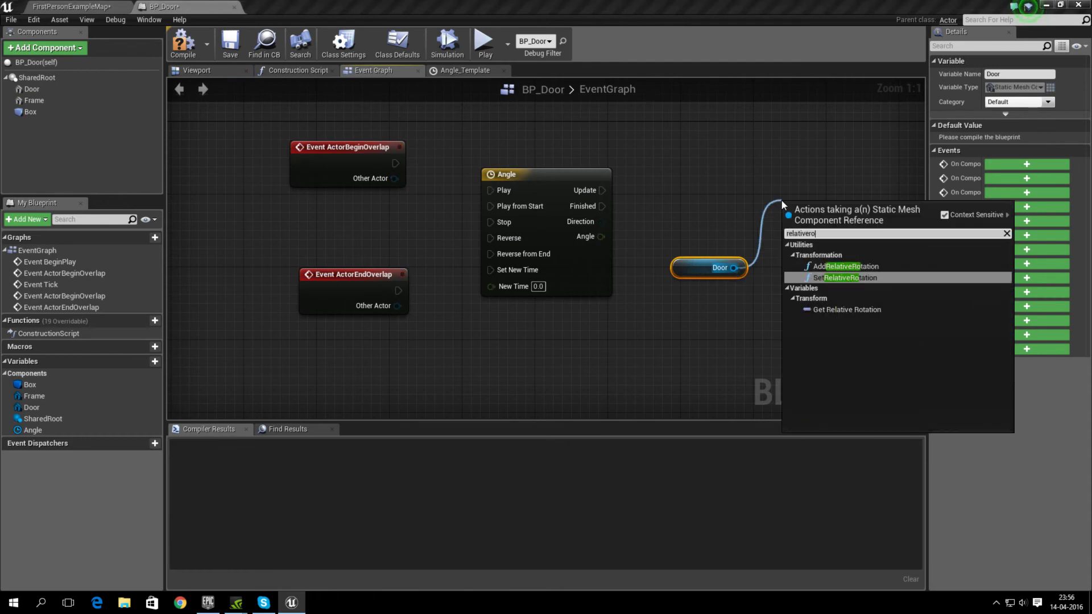
click(841, 279)
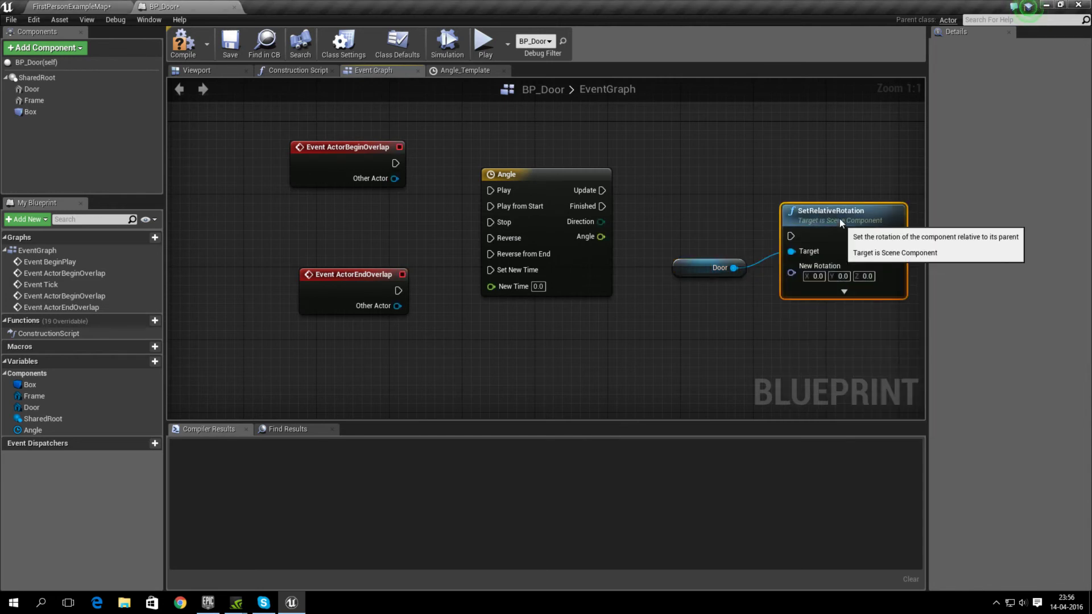
drag(840, 218, 841, 169)
Feed New Rotation from a Make Rotator node and connect the timeline's Angle output to its Z (Yaw) input
drag(791, 218, 731, 329)
text(make rota)
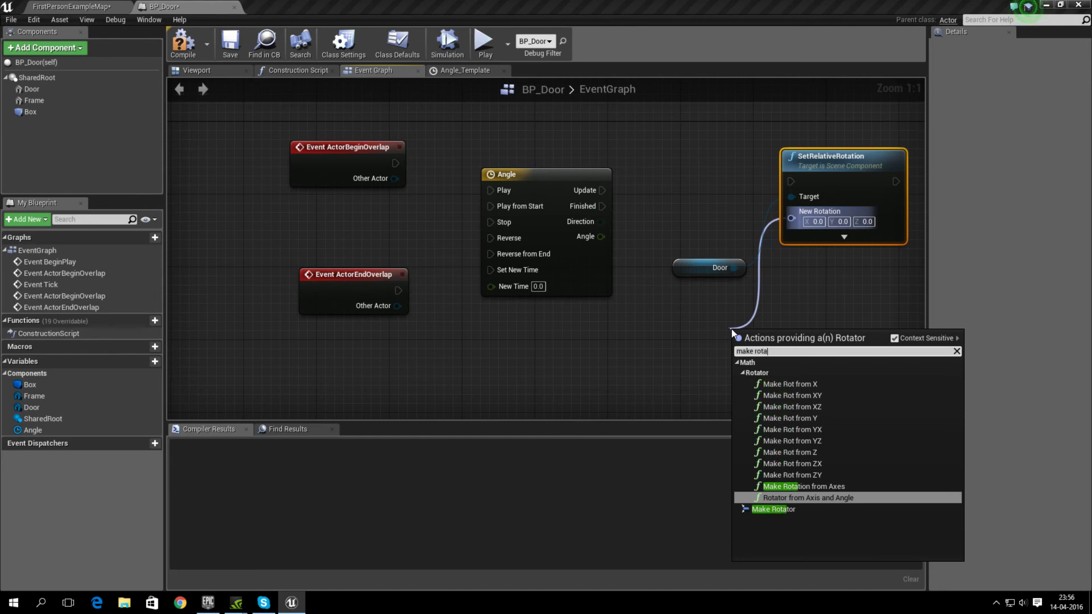
click(784, 511)
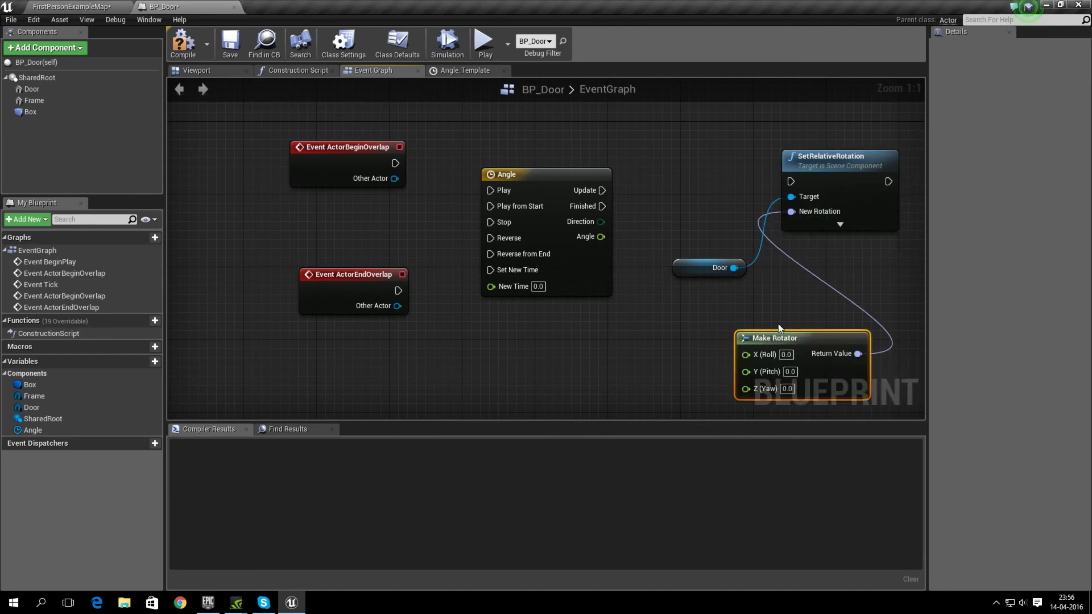
drag(788, 342, 762, 319)
drag(601, 237, 719, 370)
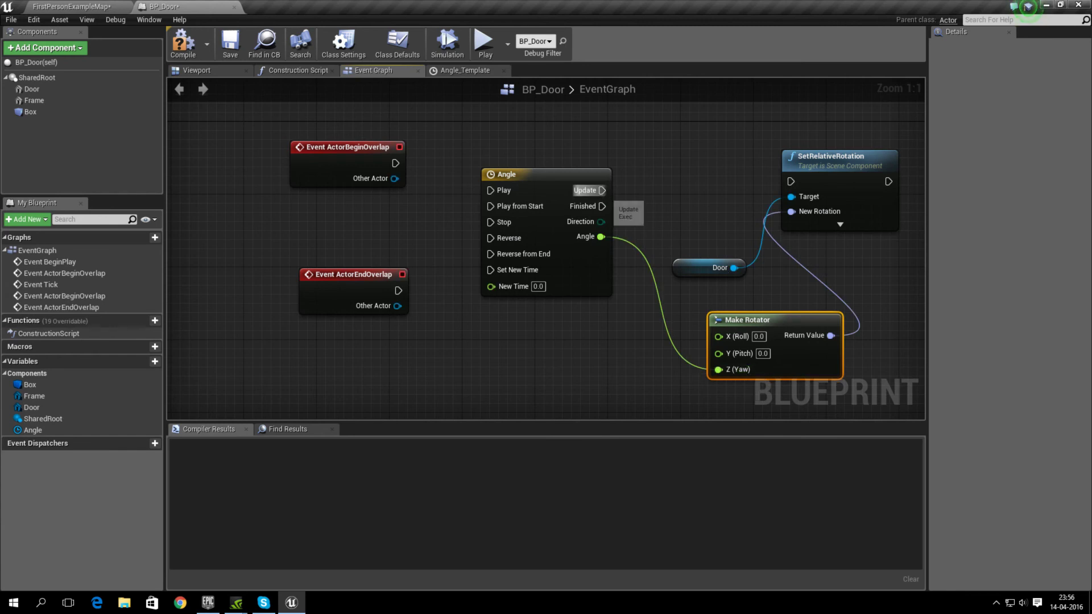
Wire Update to SetRelativeRotation, ActorBeginOverlap to the timeline's Play and ActorEndOverlap to Reverse, and compile the Blueprint
drag(602, 190, 790, 181)
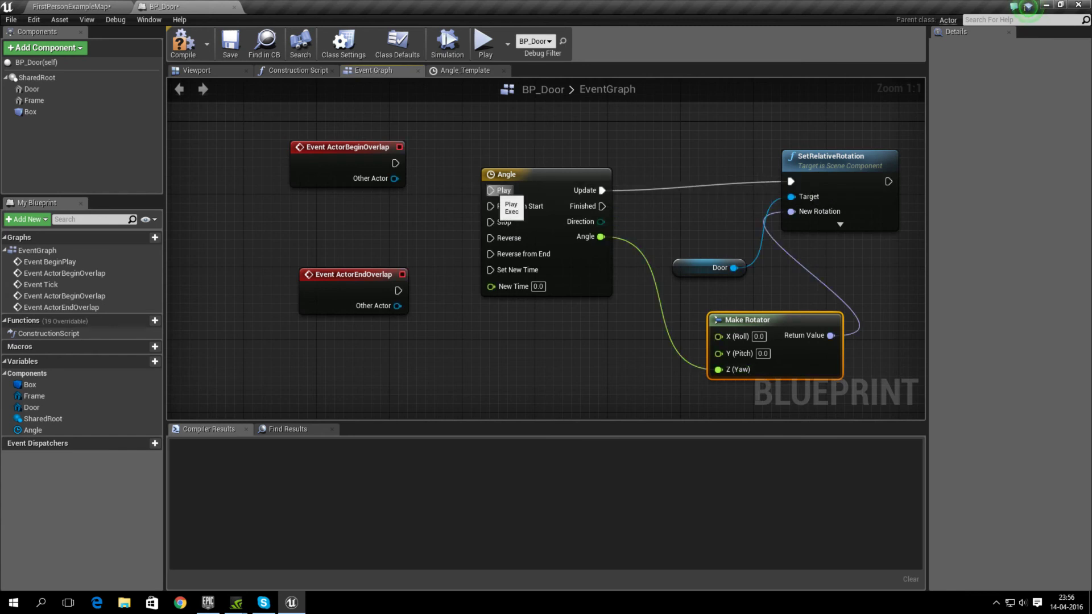
drag(489, 190, 397, 169)
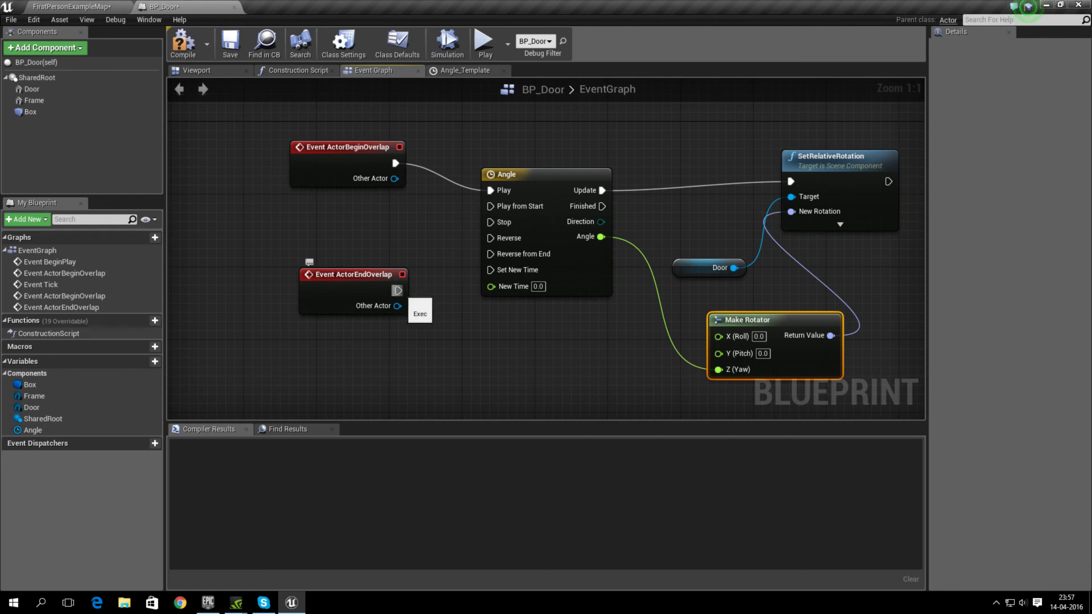
drag(397, 291, 489, 237)
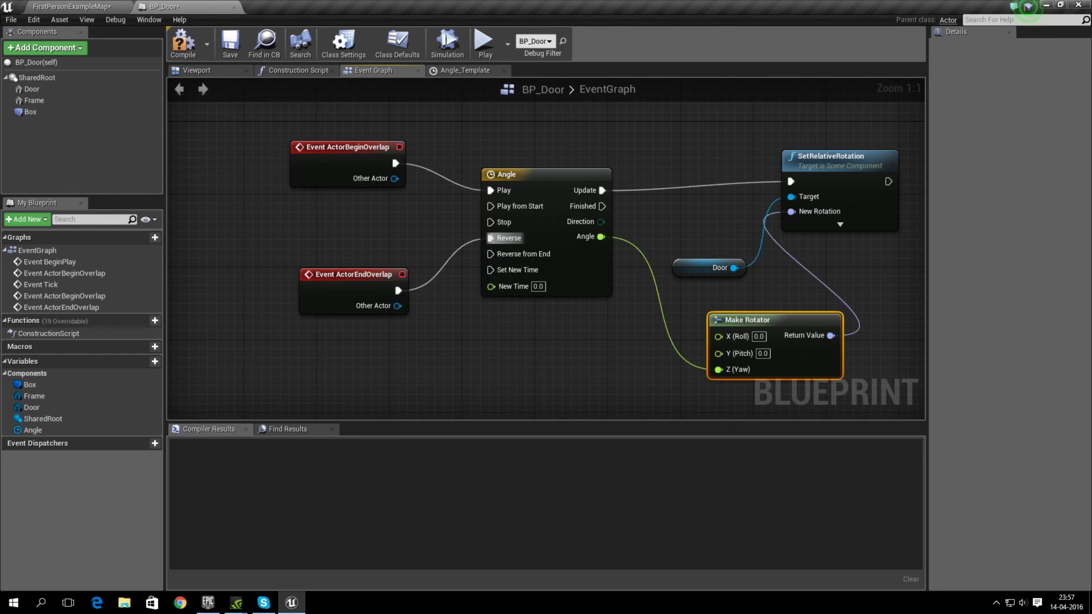
click(183, 46)
Play the FirstPersonExampleMap level and walk up to the door to test its opening and closing
click(89, 5)
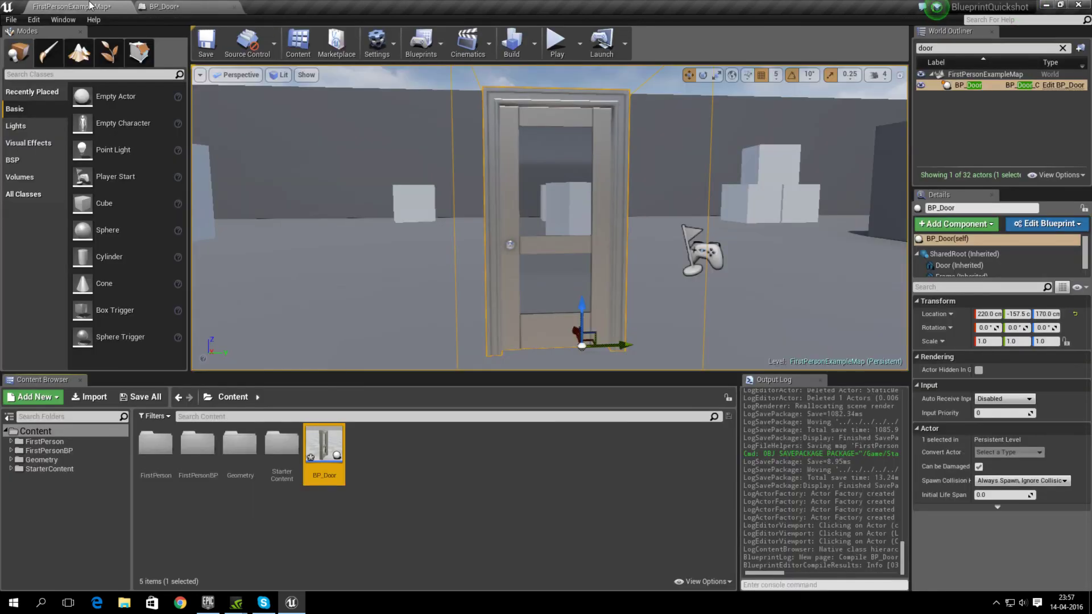
key(f)
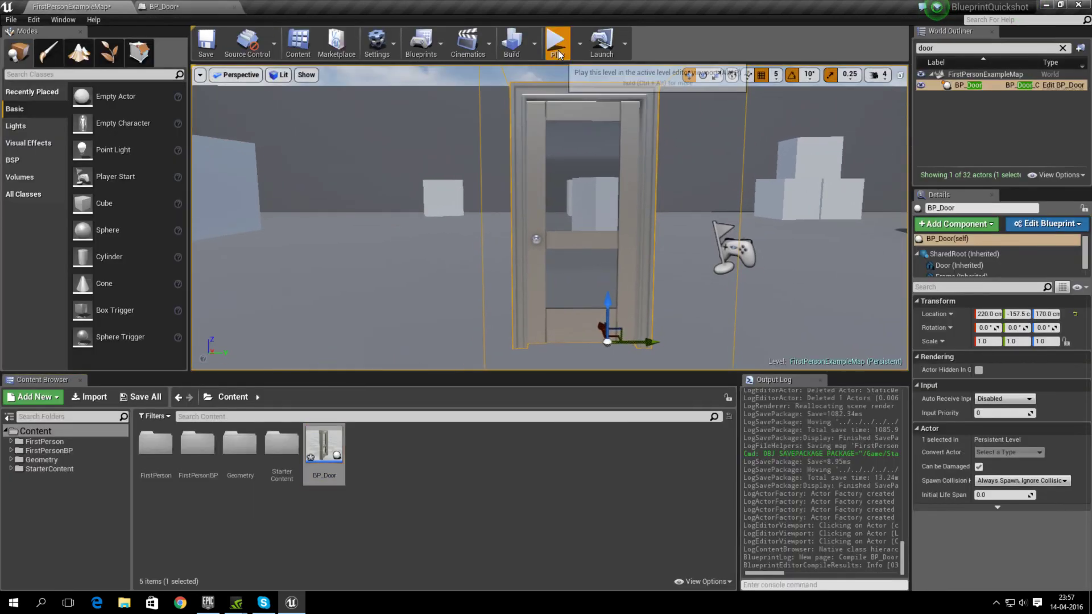
click(556, 41)
key(w)
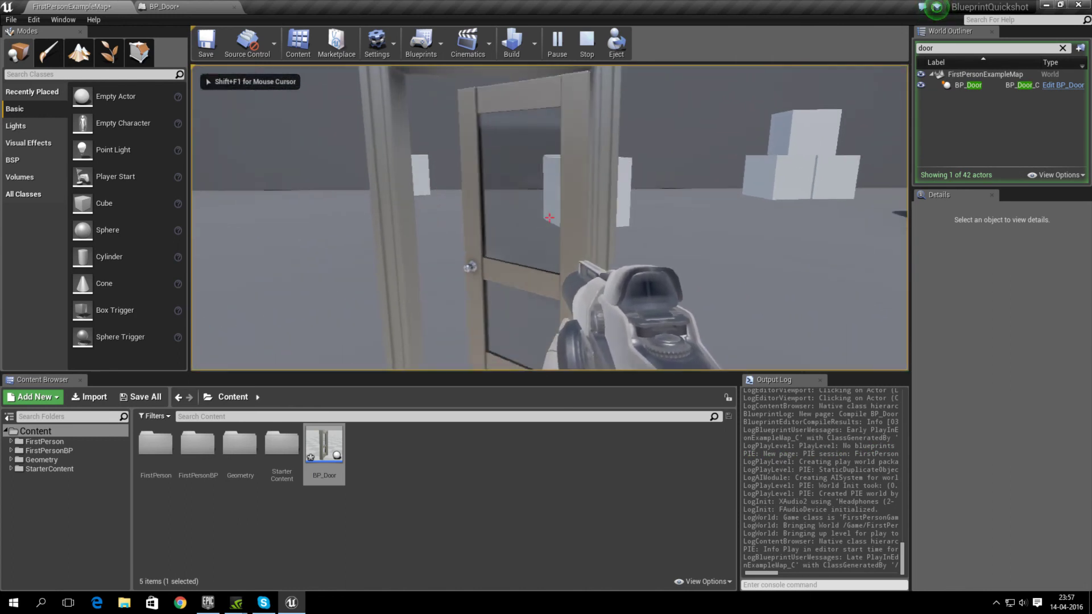
key(w)
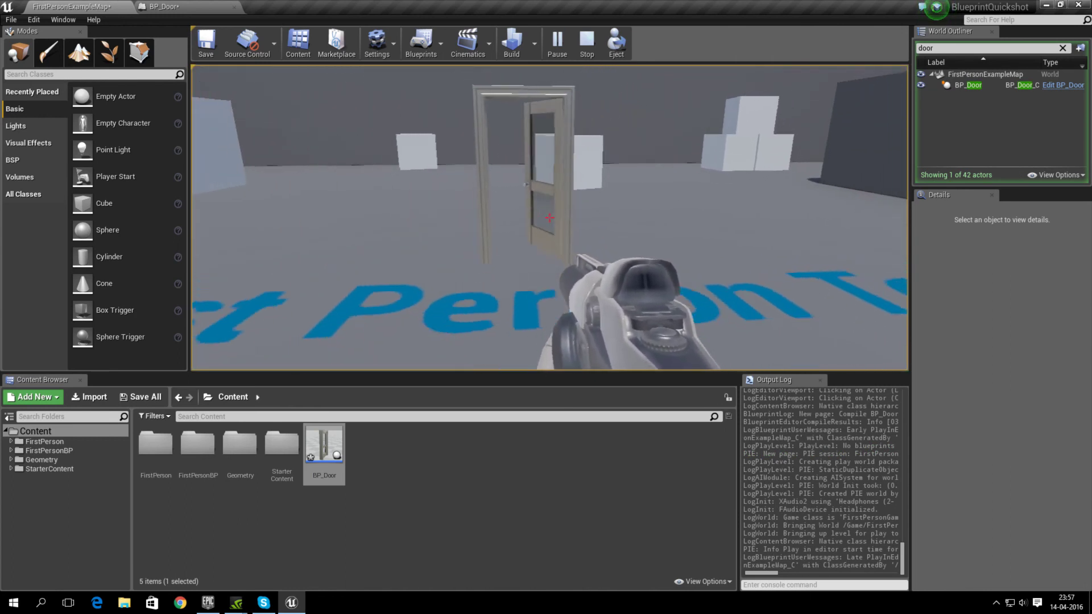
key(Escape)
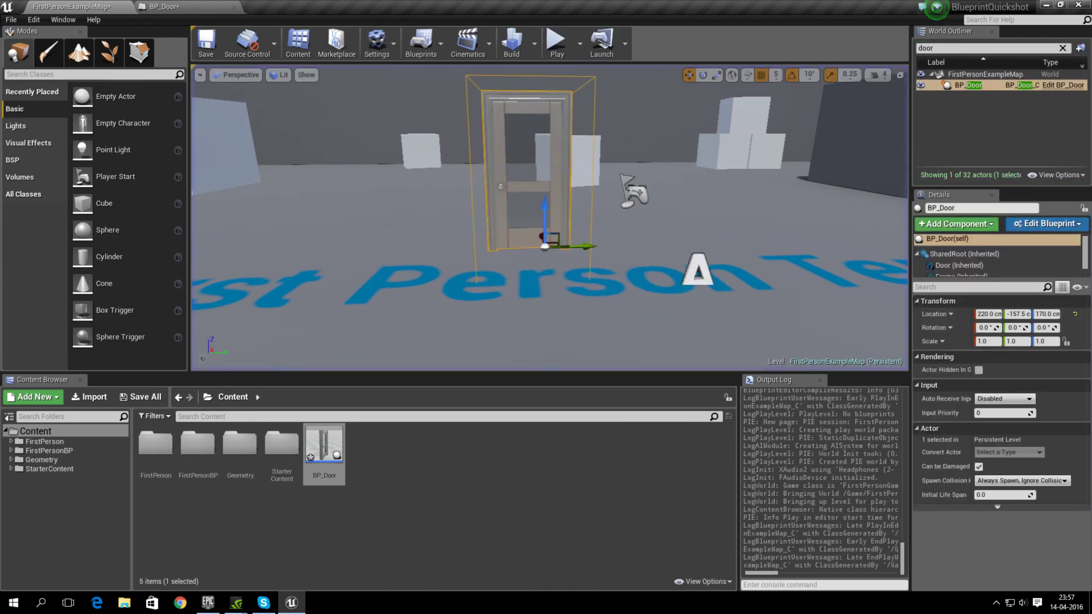
Rotate the placed door about its vertical axis and play the level again, walking toward and away from it
click(578, 249)
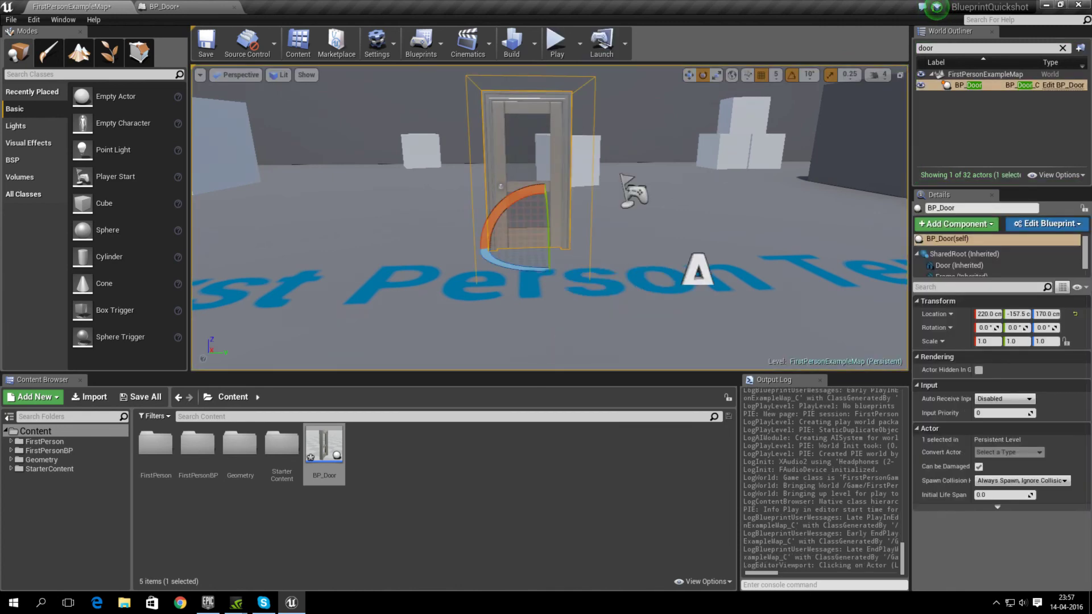
drag(499, 264, 478, 238)
click(555, 44)
key(w)
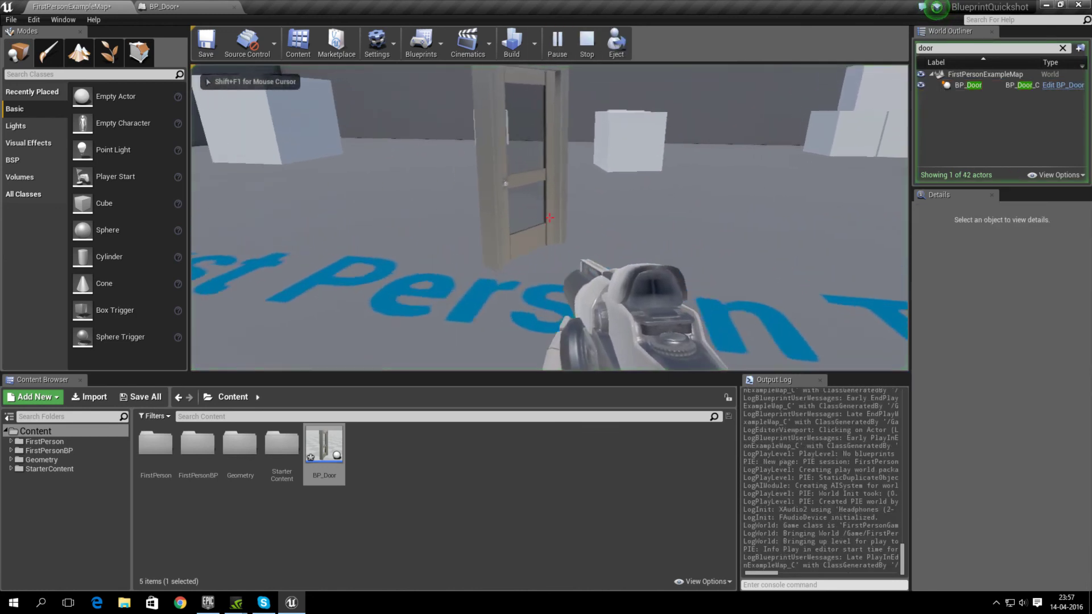
key(s)
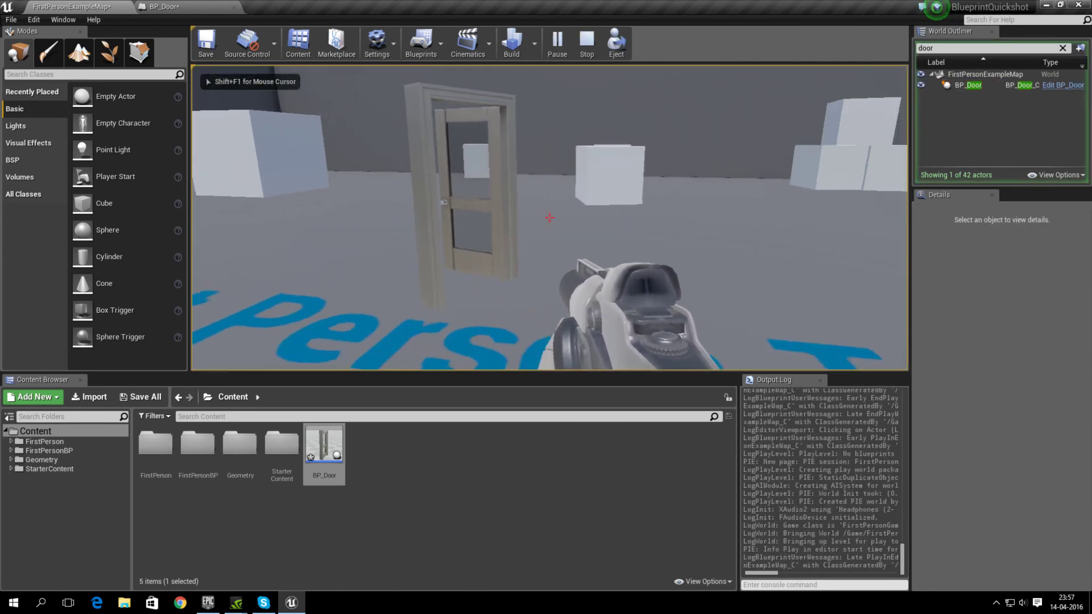